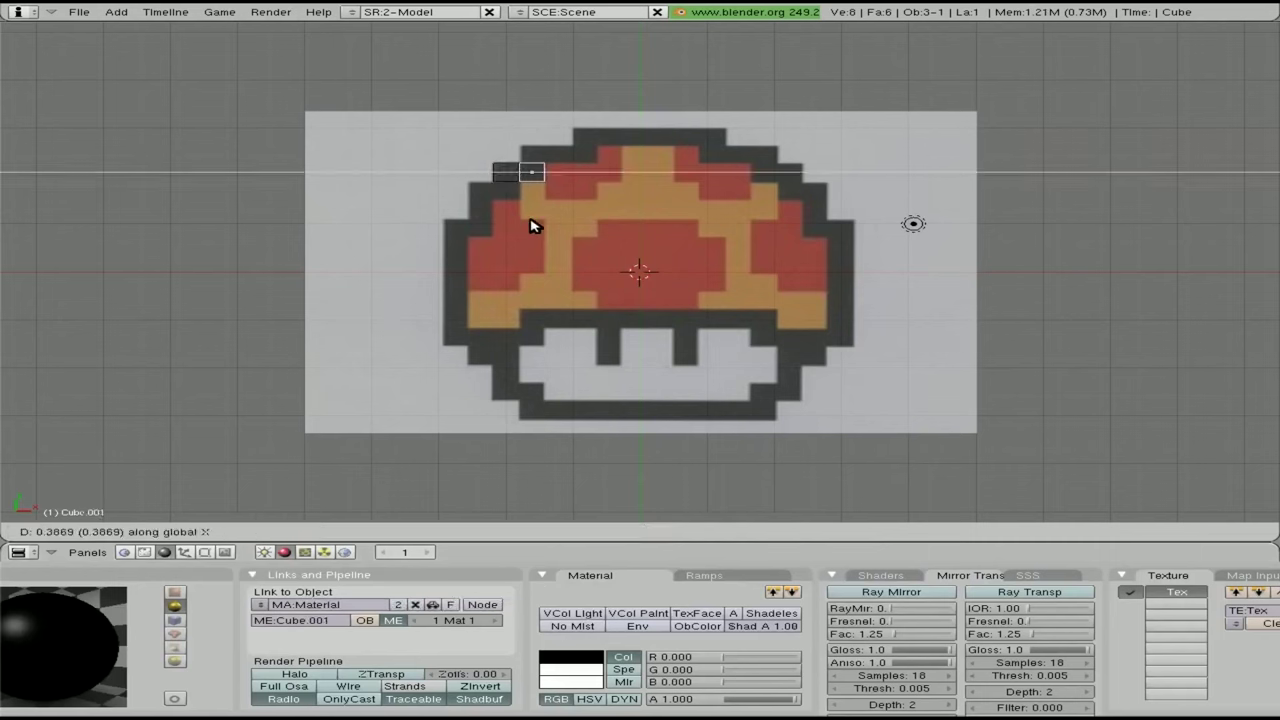
# - Place duplicated dark cubes along the mushroom's top and right-side outline
pyautogui.click(790, 237)
pyautogui.hotkey('shift', 'd')
pyautogui.click(523, 171)
pyautogui.hotkey('shift', 'd')
pyautogui.click(586, 157)
pyautogui.hotkey('shift', 'd')
pyautogui.click(737, 177)
pyautogui.hotkey('shift', 'd')
pyautogui.click(830, 260)
pyautogui.hotkey('shift', 'd')
pyautogui.click(800, 380)
pyautogui.hotkey('shift', 'd')
# - Continue the dark outline along the mushroom's bottom and down its left side
pyautogui.click(735, 420)
pyautogui.hotkey('shift', 'd')
pyautogui.click(600, 455)
pyautogui.hotkey('shift', 'd')
pyautogui.click(553, 463)
pyautogui.hotkey('shift', 'd')
pyautogui.click(449, 394)
pyautogui.press('z')
# - Fill the stem's top edge and left side with dark cubes
pyautogui.press('z')
pyautogui.hotkey('shift', 'd')
pyautogui.click(794, 351)
pyautogui.hotkey('shift', 'd')
pyautogui.press('z')
pyautogui.press('z')
pyautogui.click(514, 340)
pyautogui.hotkey('shift', 'd')
pyautogui.click(645, 360)
pyautogui.hotkey('shift', 'd')
pyautogui.click(674, 431)
pyautogui.hotkey('shift', 'd')
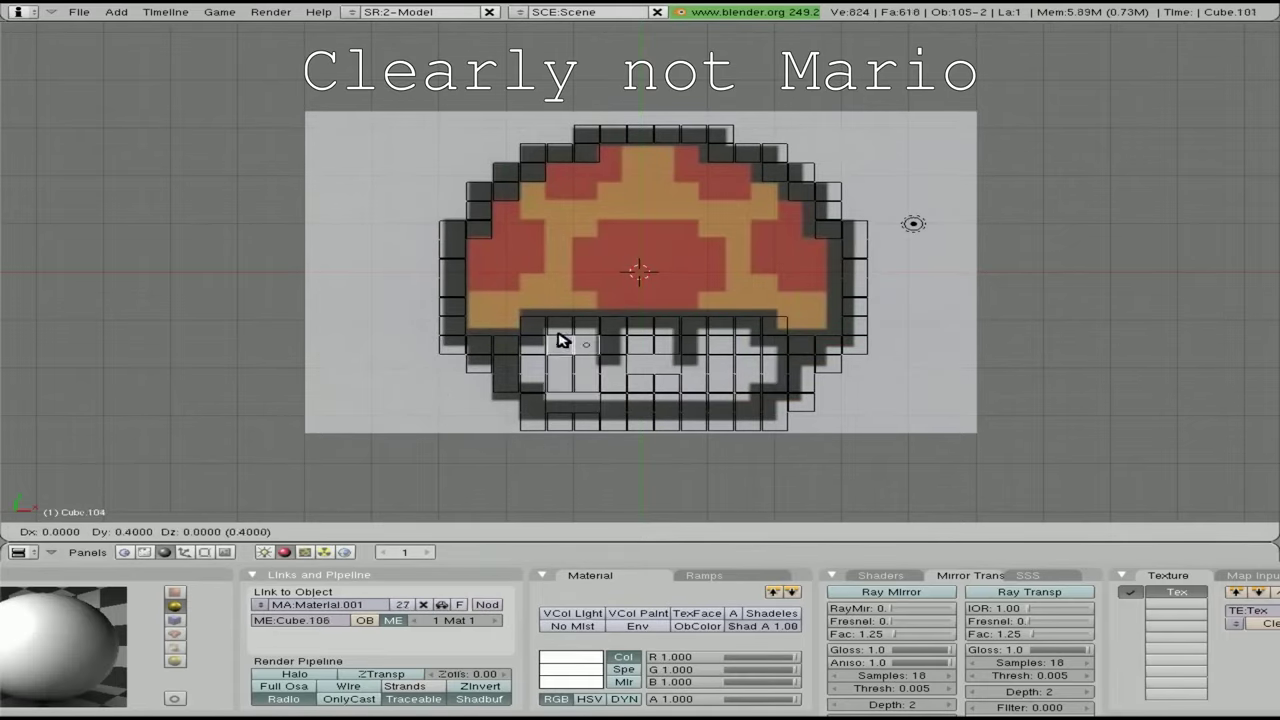
# - Give the cube a new tan material
pyautogui.click(479, 325)
pyautogui.click(259, 604)
pyautogui.click(268, 593)
# - Duplicate tan cubes across the top of the mushroom
pyautogui.hotkey('shift', 'd')
pyautogui.click(563, 243)
pyautogui.hotkey('shift', 'd')
pyautogui.click(663, 193)
pyautogui.hotkey('shift', 'd')
pyautogui.click(749, 286)
pyautogui.hotkey('shift', 'd')
pyautogui.click(814, 329)
pyautogui.hotkey('shift', 'd')
pyautogui.click(760, 266)
pyautogui.hotkey('shift', 'd')
pyautogui.click(782, 292)
# - Switch the cube's colour to red and place red cubes on the cap
pyautogui.click(571, 657)
pyautogui.hotkey('shift', 'd')
pyautogui.click(611, 271)
pyautogui.hotkey('shift', 'd')
# - Save the blend file into a deeper folder
pyautogui.press('F2')
pyautogui.doubleClick(86, 101)
pyautogui.press('Return')
# - Add the last two duplicated cubes to the mushroom
pyautogui.hotkey('shift', 'd')
pyautogui.click(589, 194)
pyautogui.hotkey('shift', 'd')
pyautogui.click(811, 280)
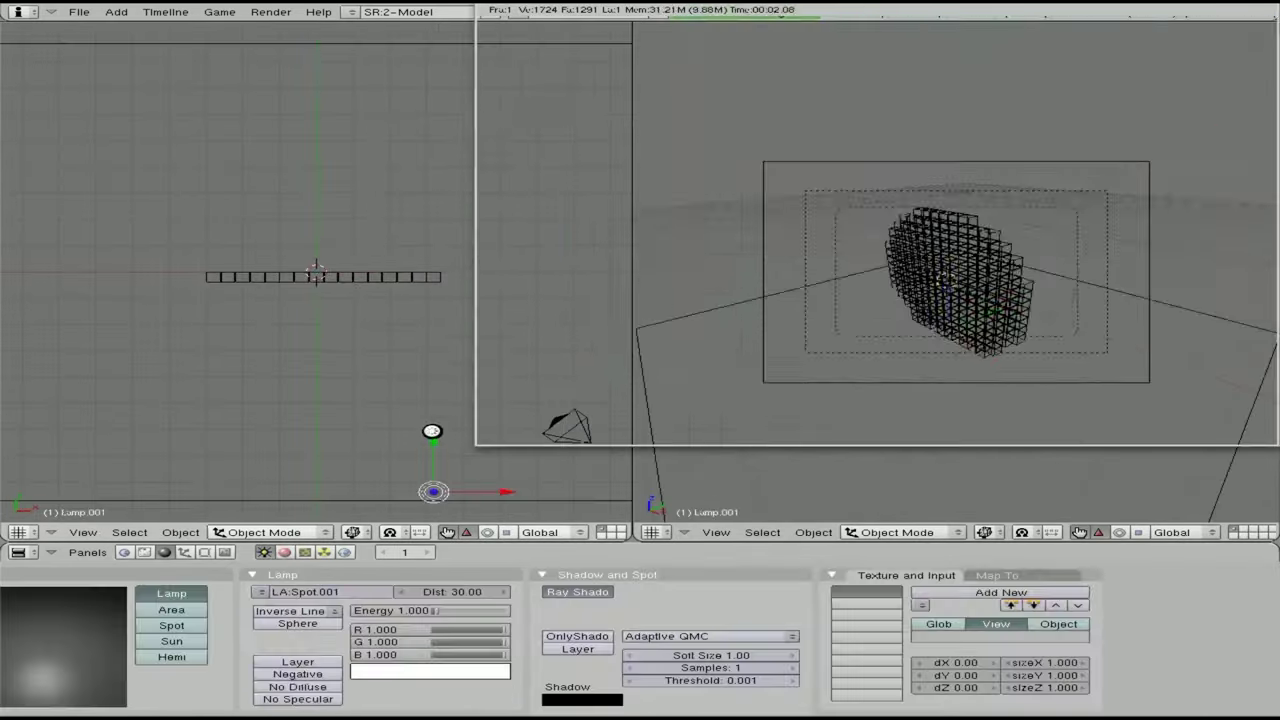
# - Add a camera to the scene
pyautogui.press('F8')
pyautogui.press('F10')
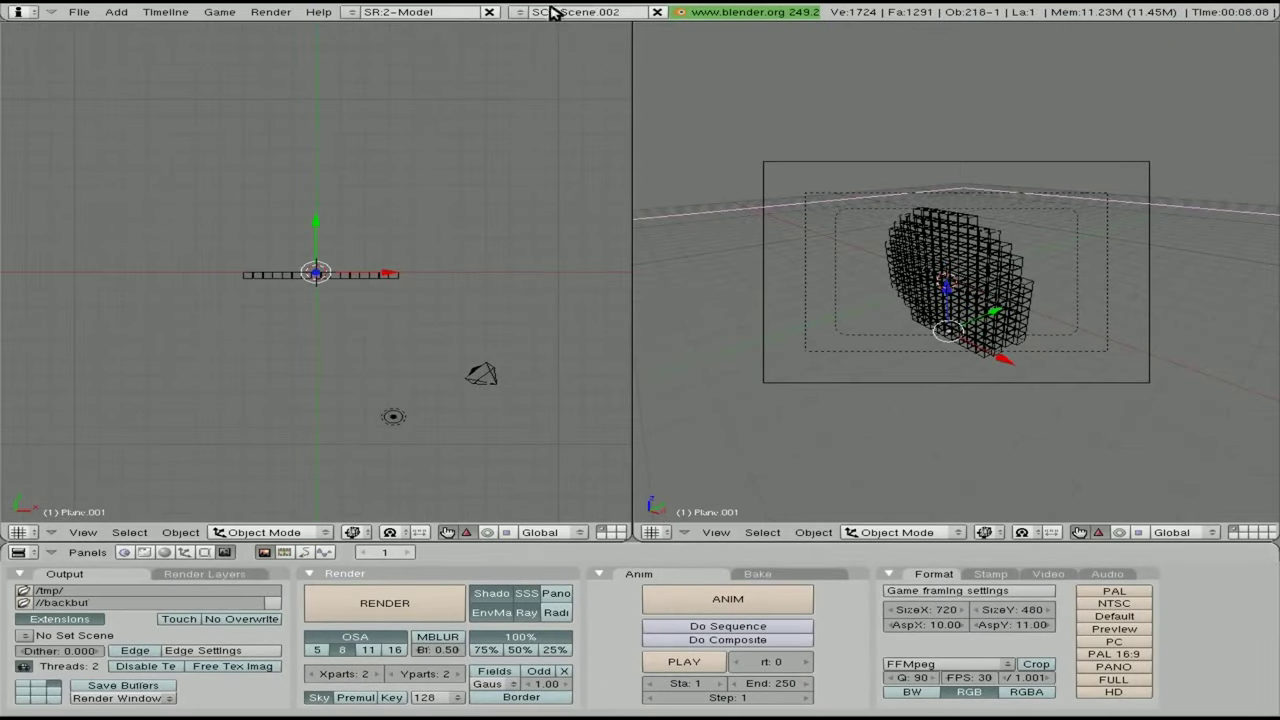
pyautogui.press('space')
pyautogui.click(527, 420)
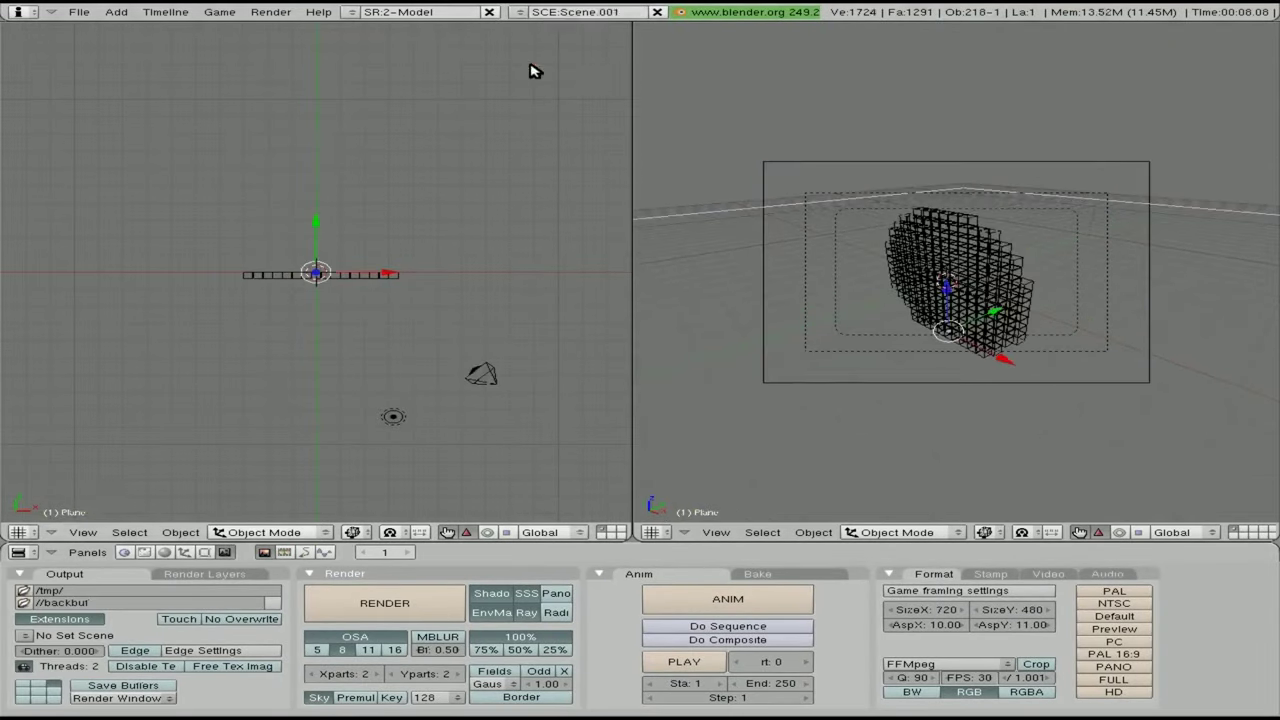
# - Select all cubes in front view and set them to Rigid body in the Logic settings
pyautogui.press('KP_1')
pyautogui.press('F4')
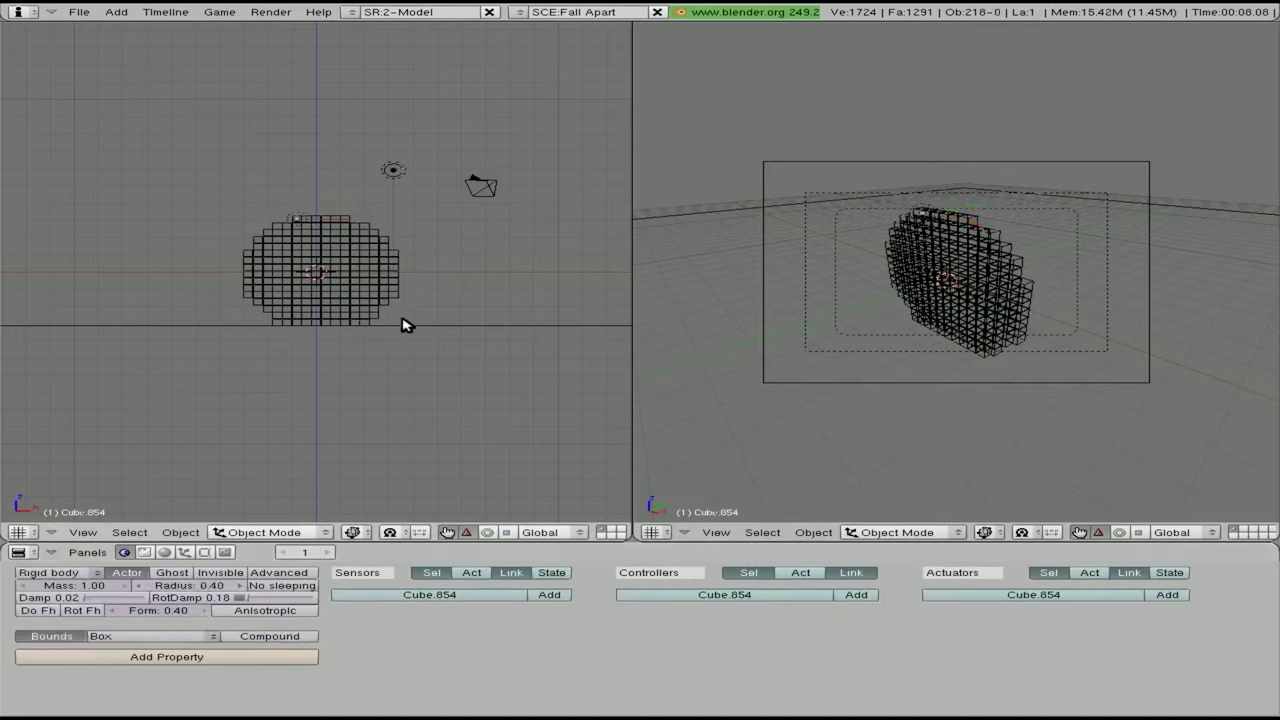
pyautogui.press('a')
pyautogui.click(129, 532)
pyautogui.click(181, 532)
pyautogui.moveTo(257, 306)
pyautogui.click(471, 451)
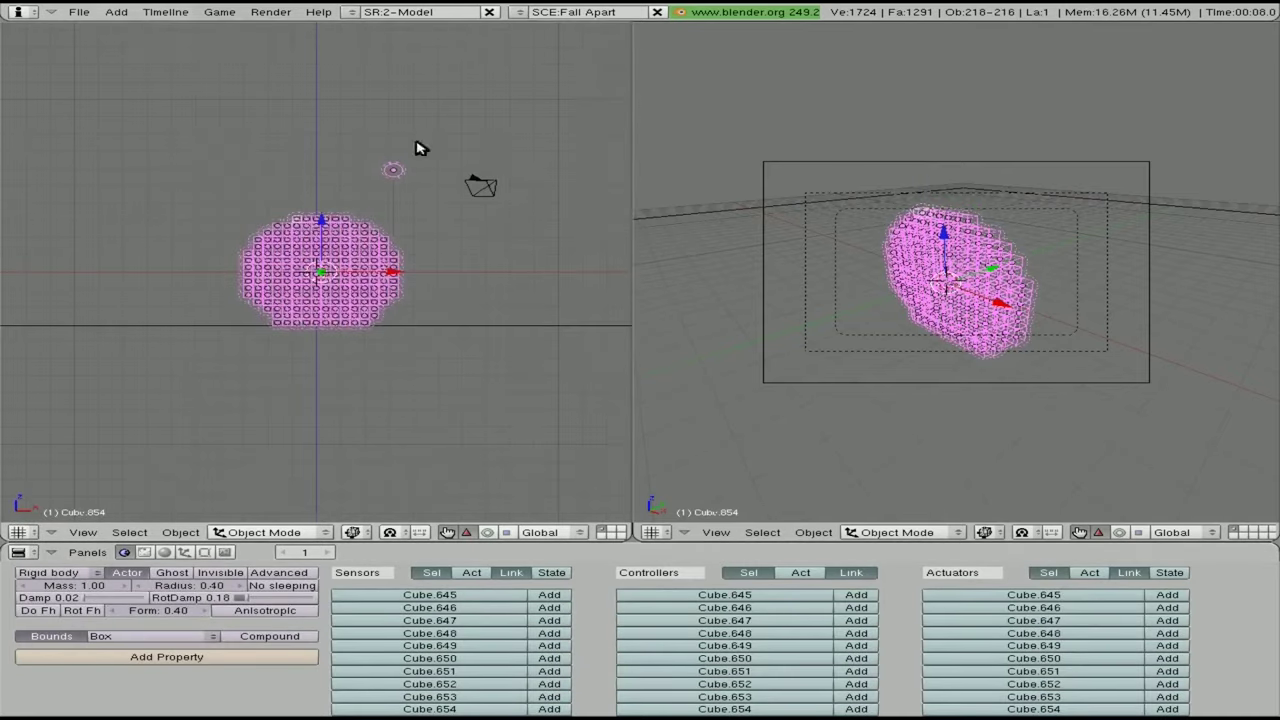
pyautogui.click(219, 12)
# - Run the game engine with P so the cube mushroom falls apart, twice
pyautogui.press('p')
pyautogui.press('Escape')
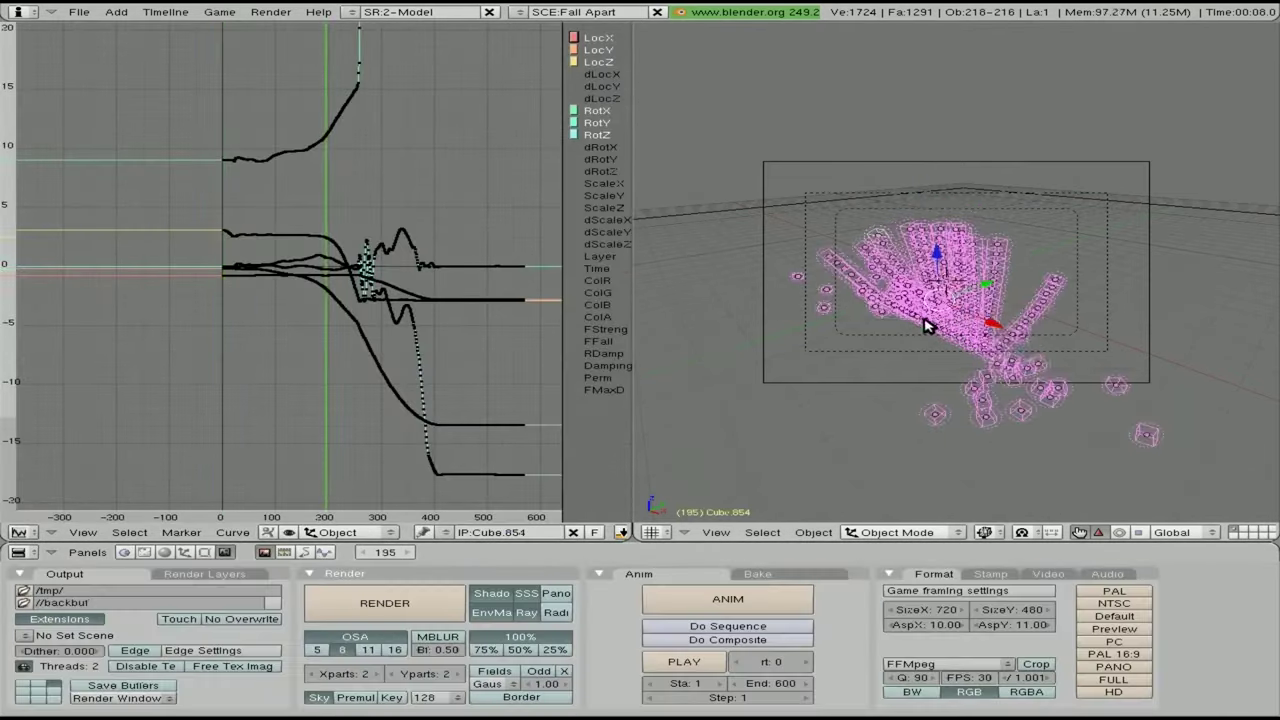
pyautogui.press('p')
pyautogui.press('Escape')
# - Copy the Fall Apart scene, add a UV sphere, and run it knocking the cubes
pyautogui.click(520, 12)
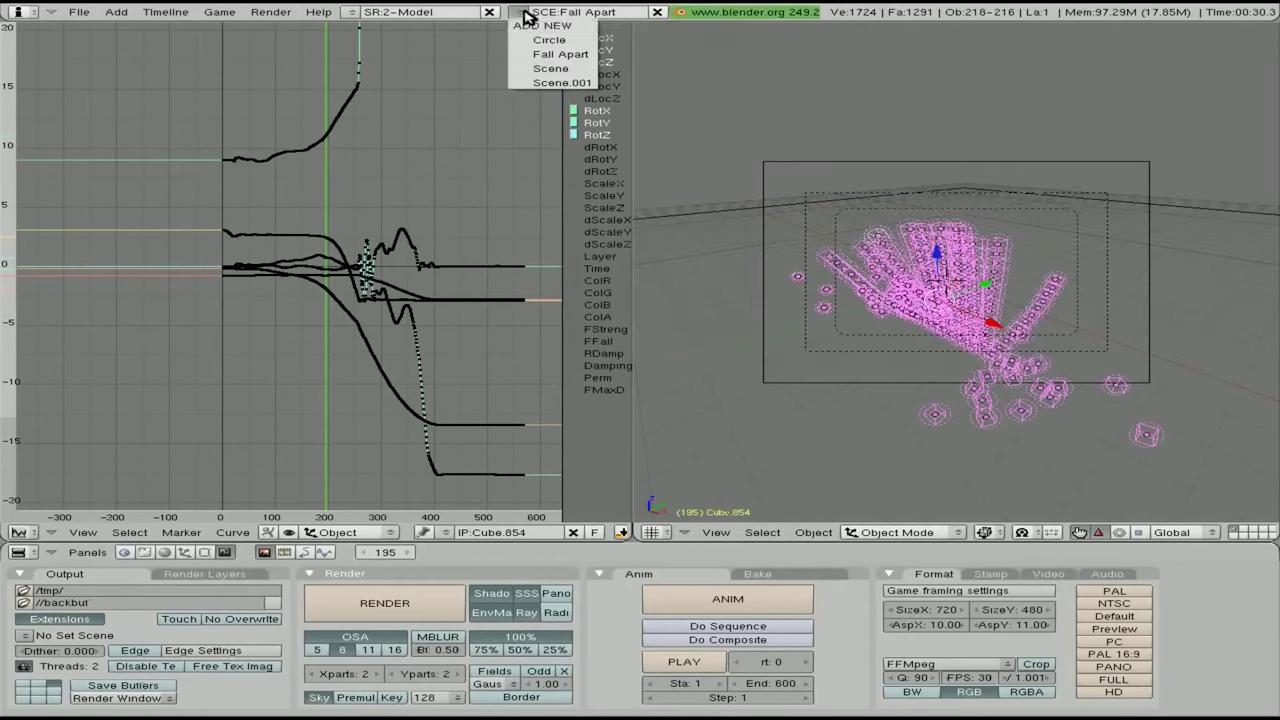
pyautogui.click(550, 48)
pyautogui.press('x')
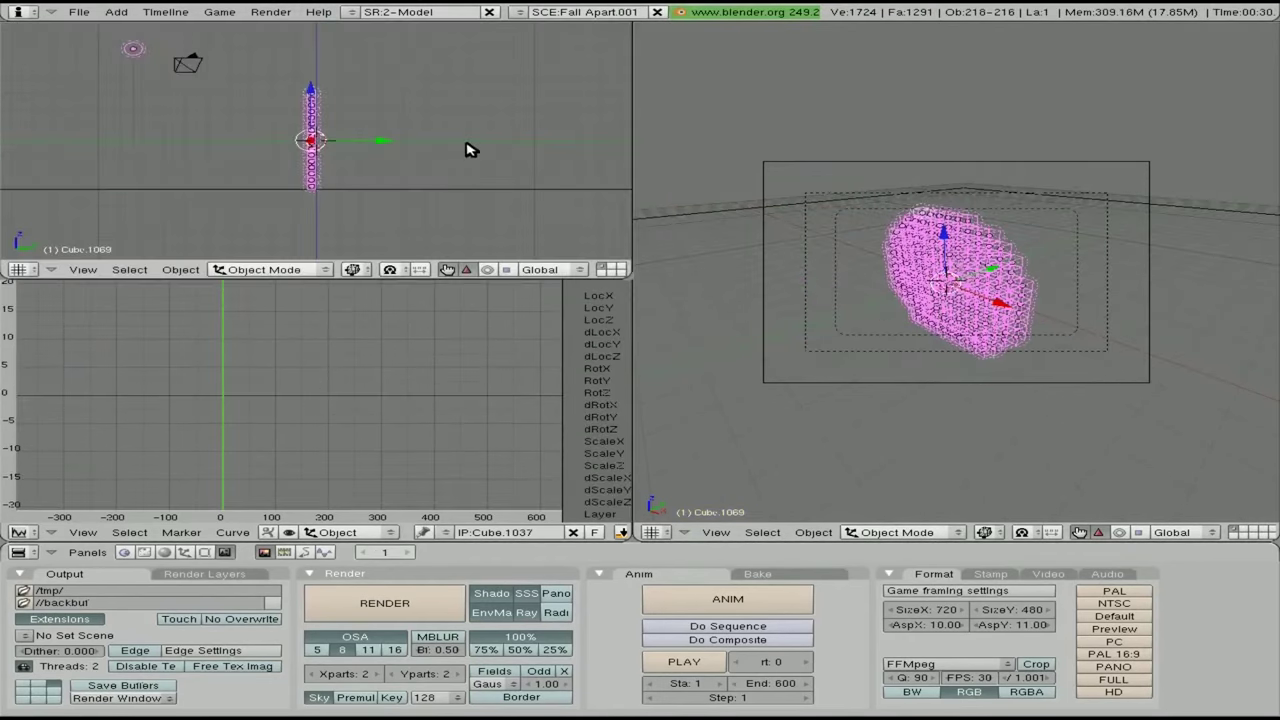
pyautogui.press('space')
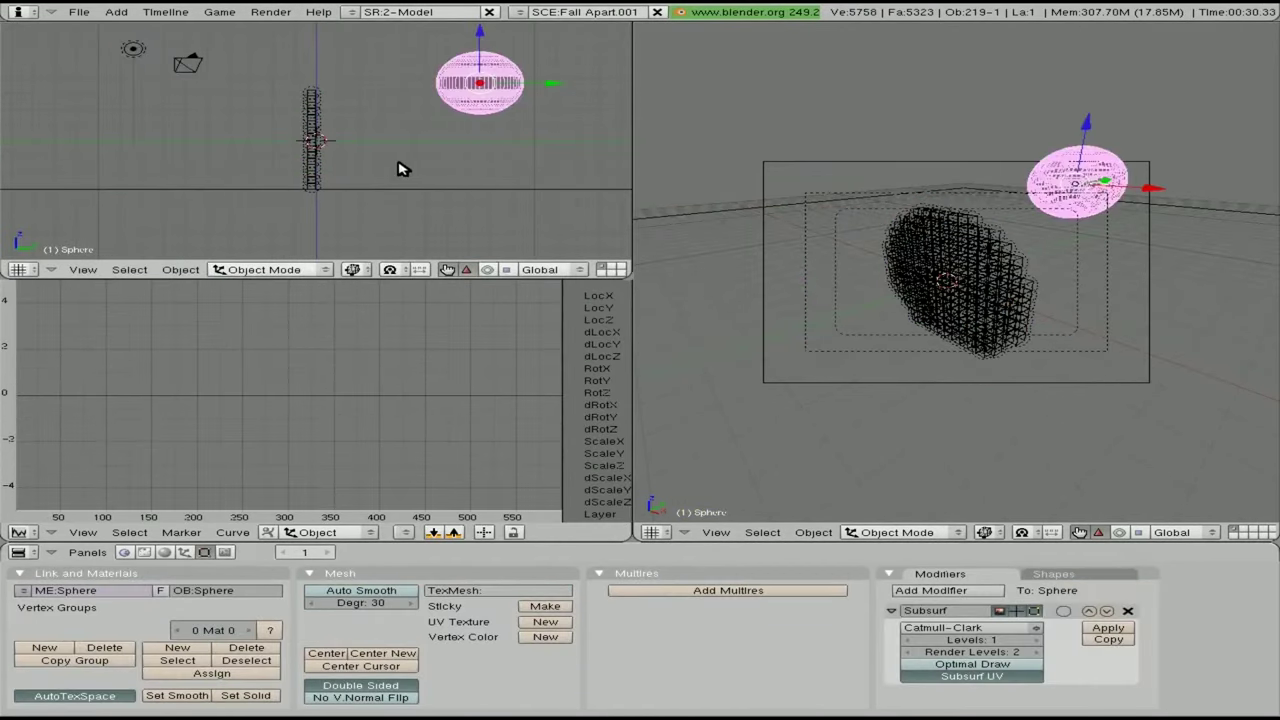
pyautogui.press('F4')
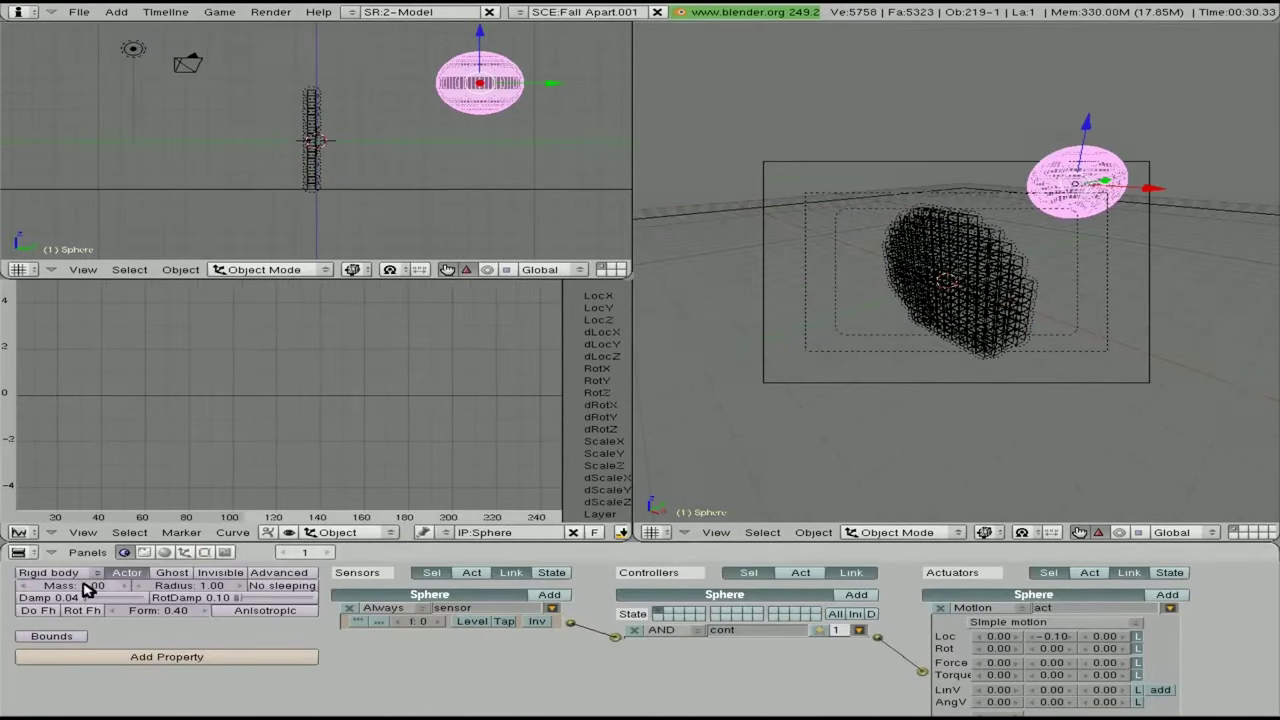
pyautogui.press('p')
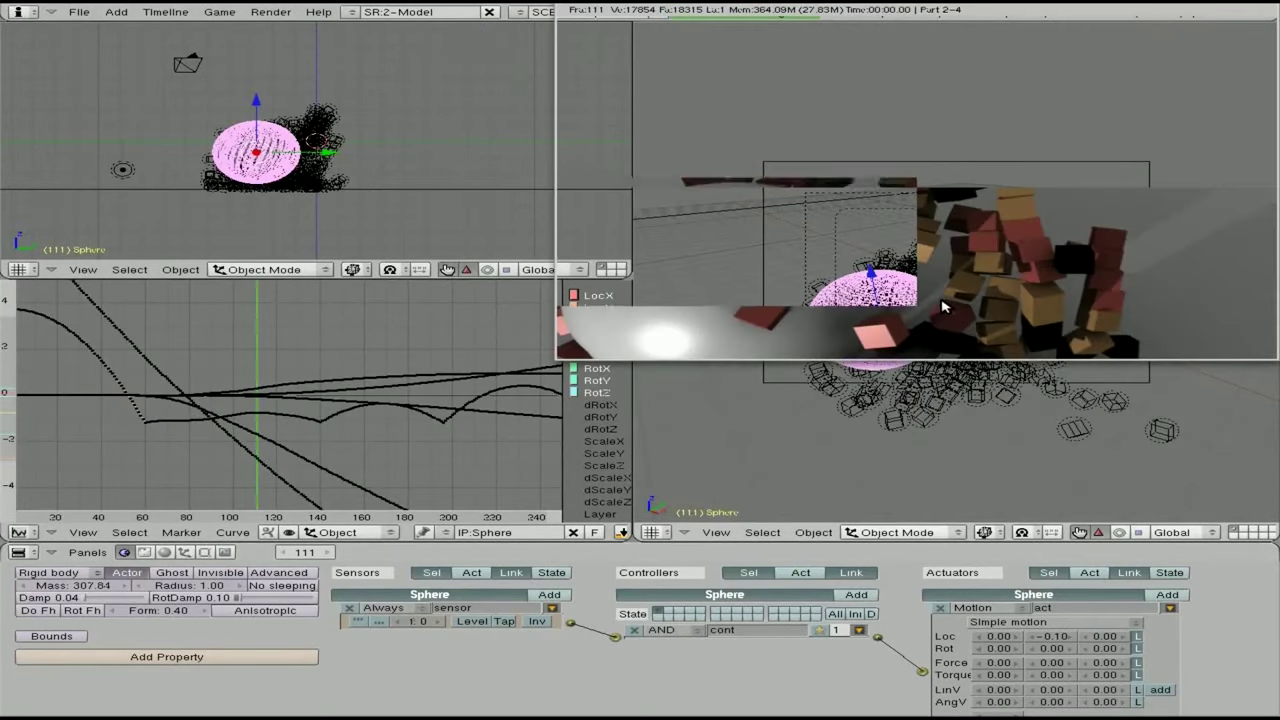
# - Switch to another physics scene and render the current frame
pyautogui.click(530, 11)
pyautogui.click(575, 37)
pyautogui.press('F12')
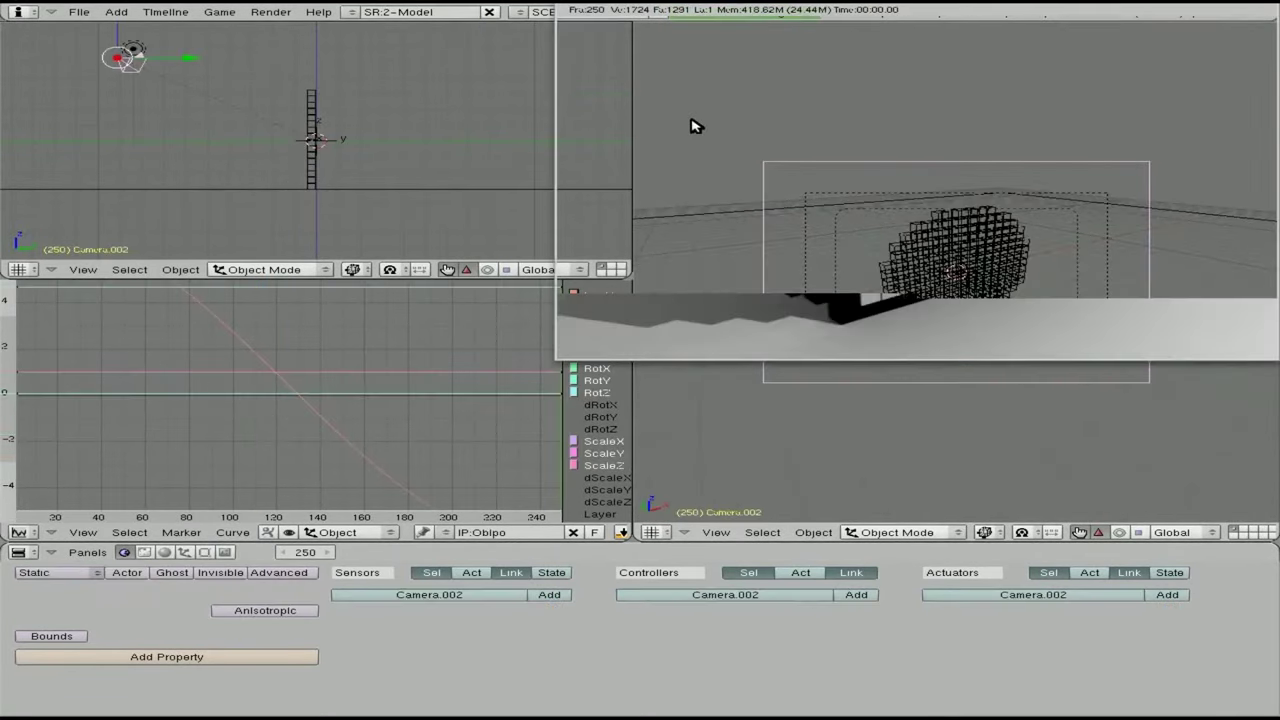
# - Switch to the Big Fall scene and rotate the cube wall upright with rx90
pyautogui.click(530, 11)
pyautogui.click(560, 60)
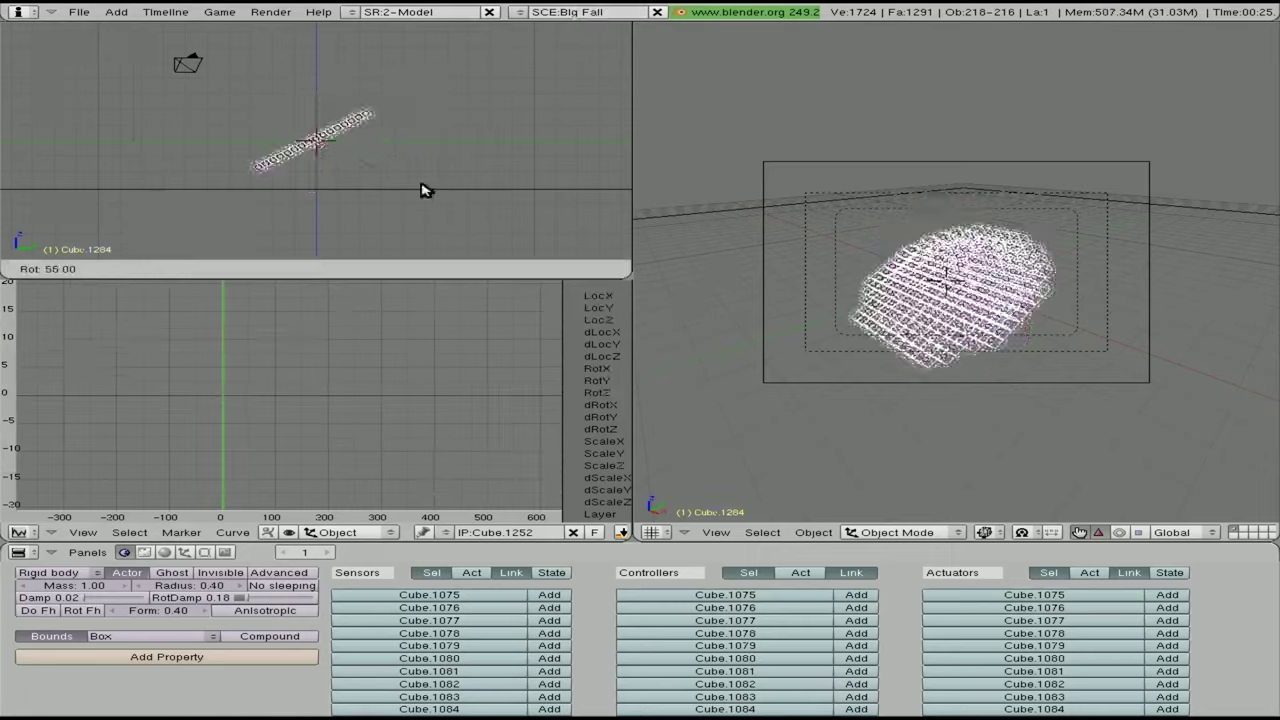
pyautogui.write('rx90')
pyautogui.press('Return')
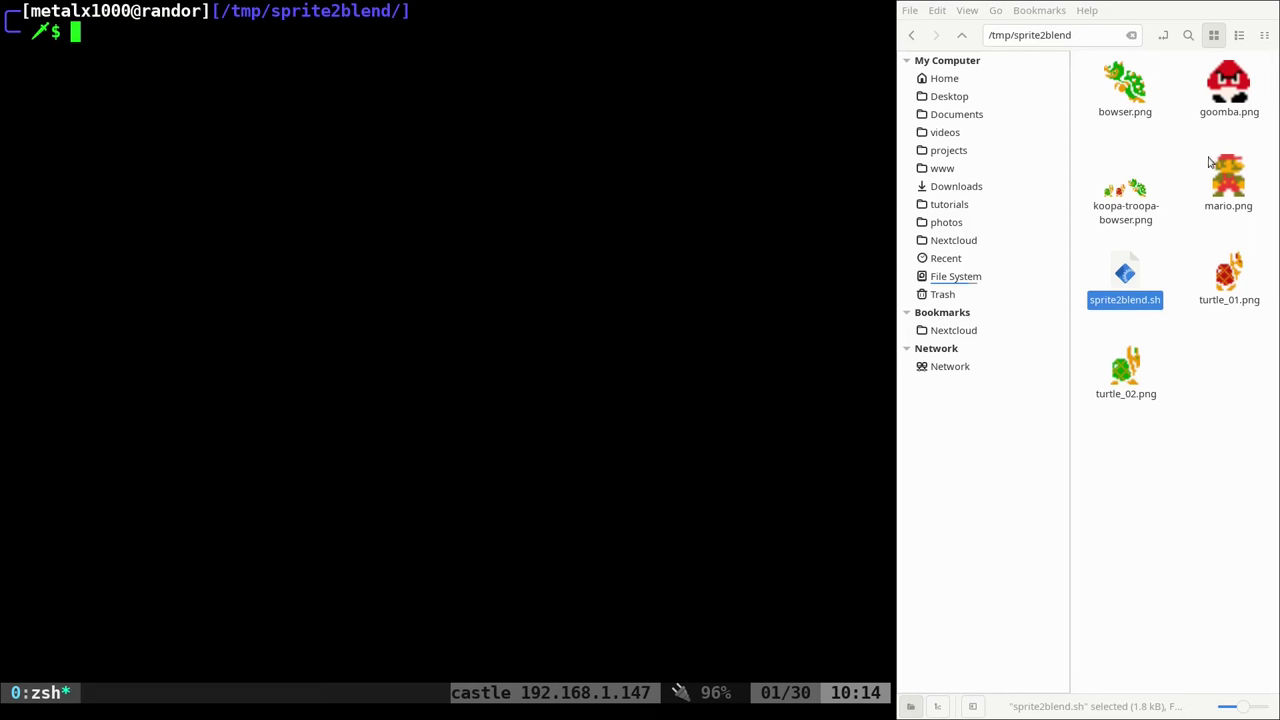
# - Drop sprite2blend.sh from the file manager onto the terminal
pyautogui.moveTo(1127, 312); pyautogui.dragTo(740, 229)
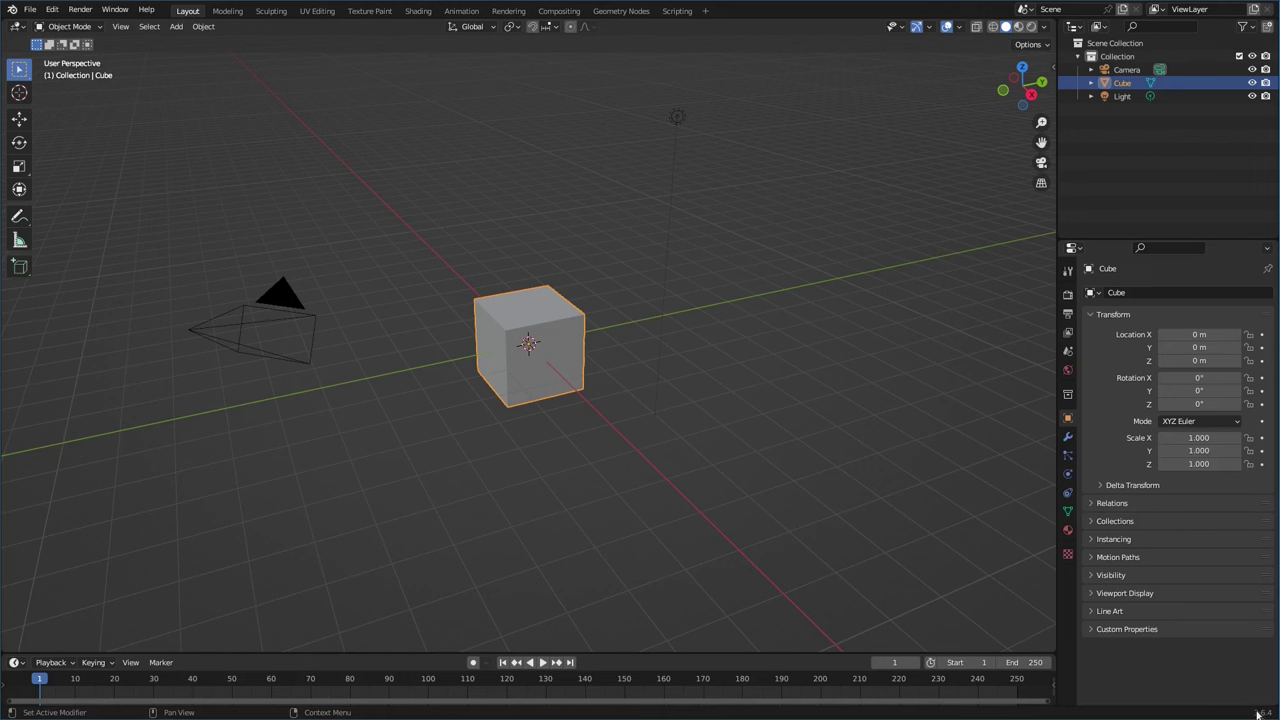
# - Split the 3D viewport horizontally into top and bottom areas
pyautogui.rightClick(1056, 82)
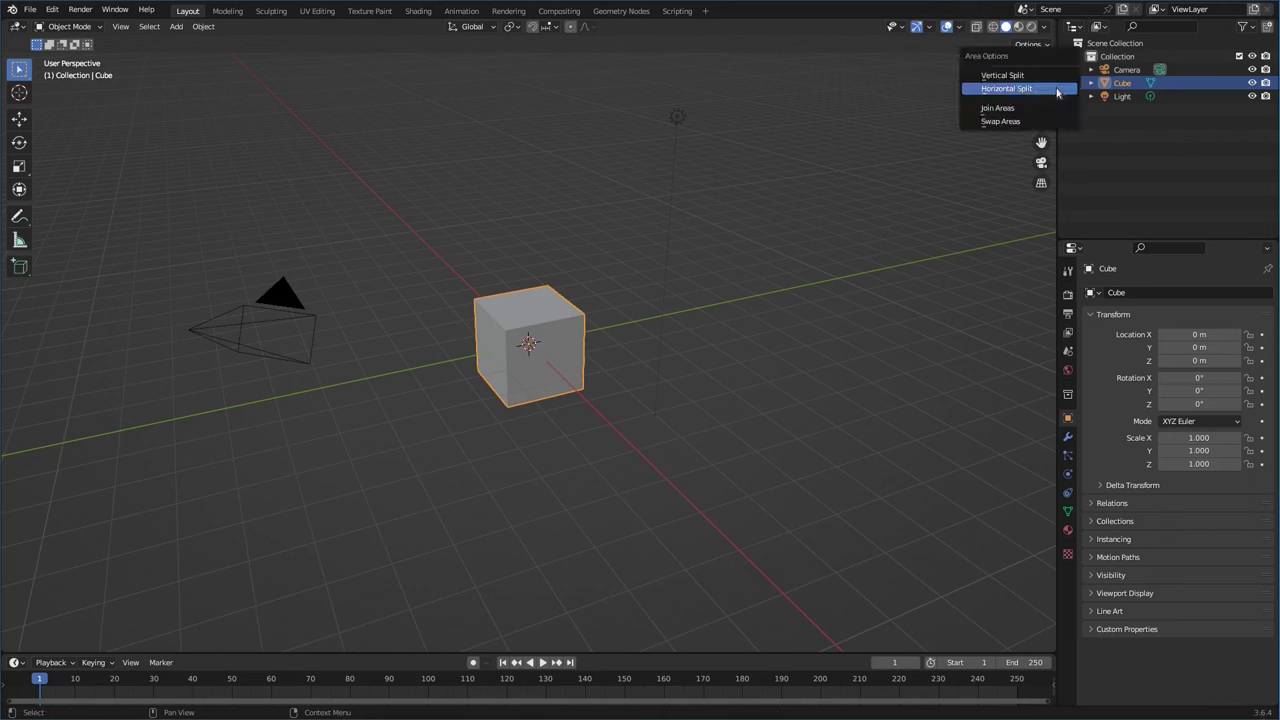
pyautogui.click(1000, 88)
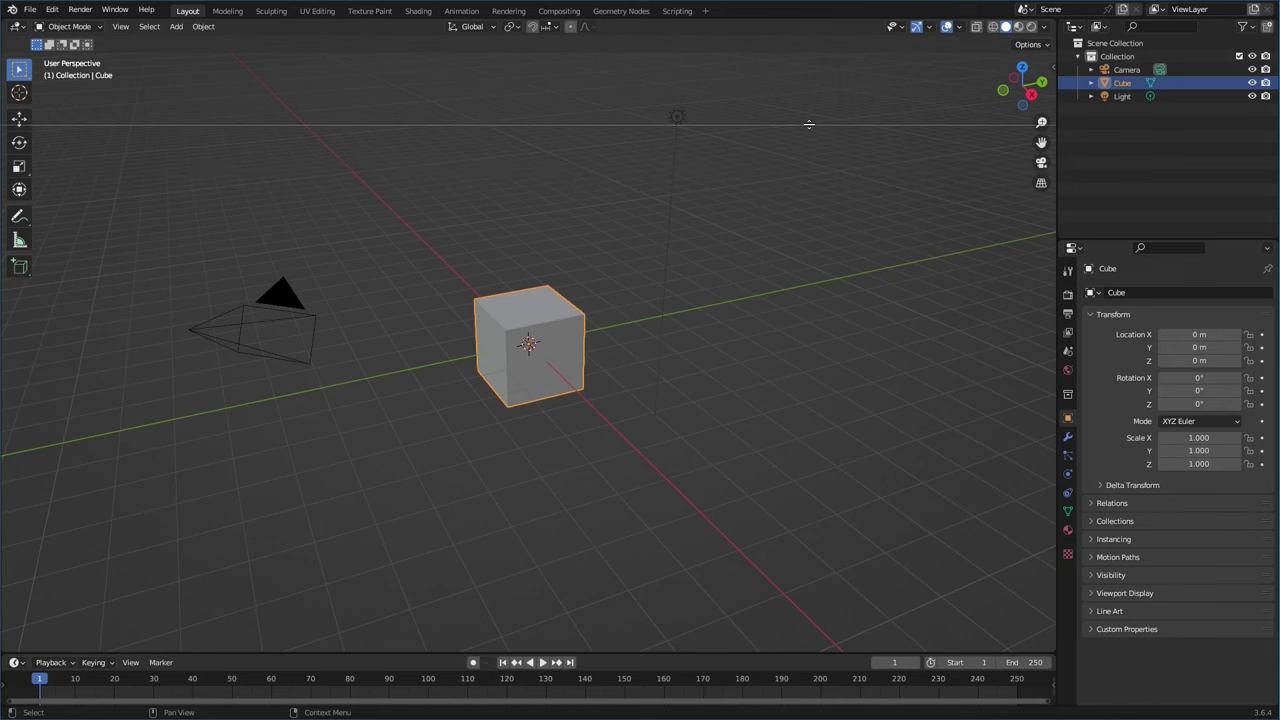
pyautogui.click(803, 141)
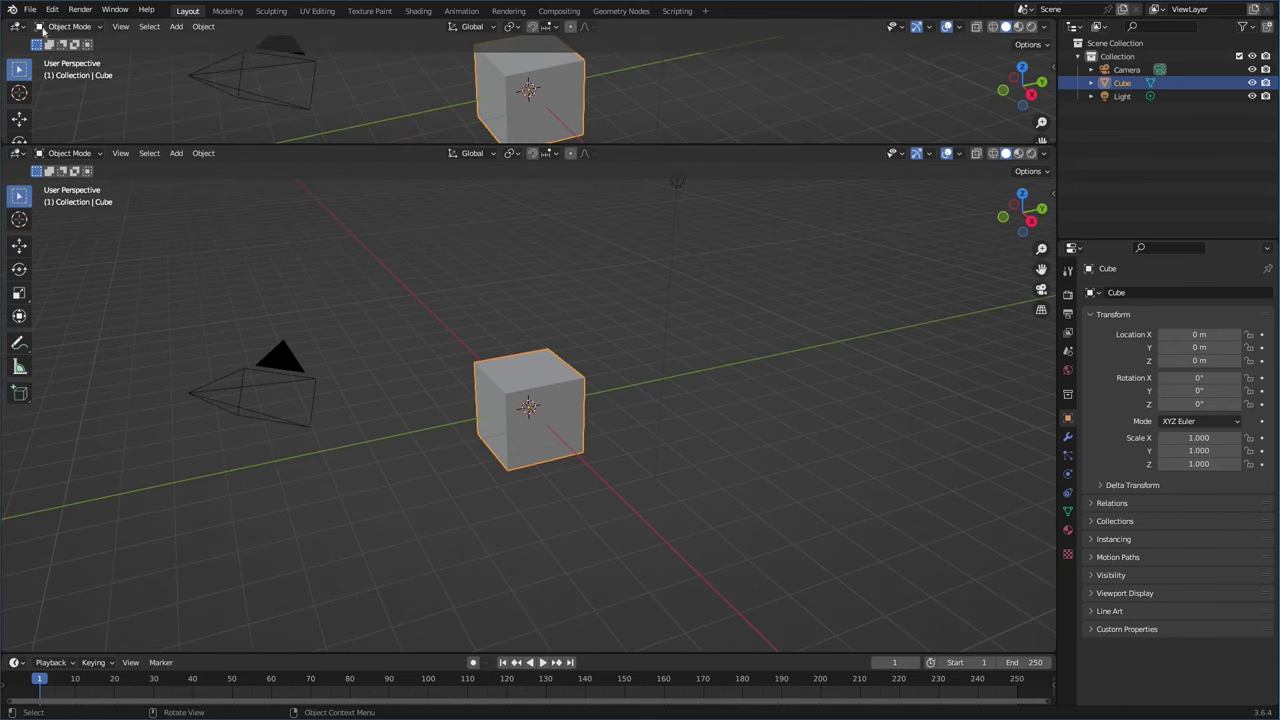
# - Set the top area's editor type to Python Console
pyautogui.click(18, 27)
pyautogui.click(15, 28)
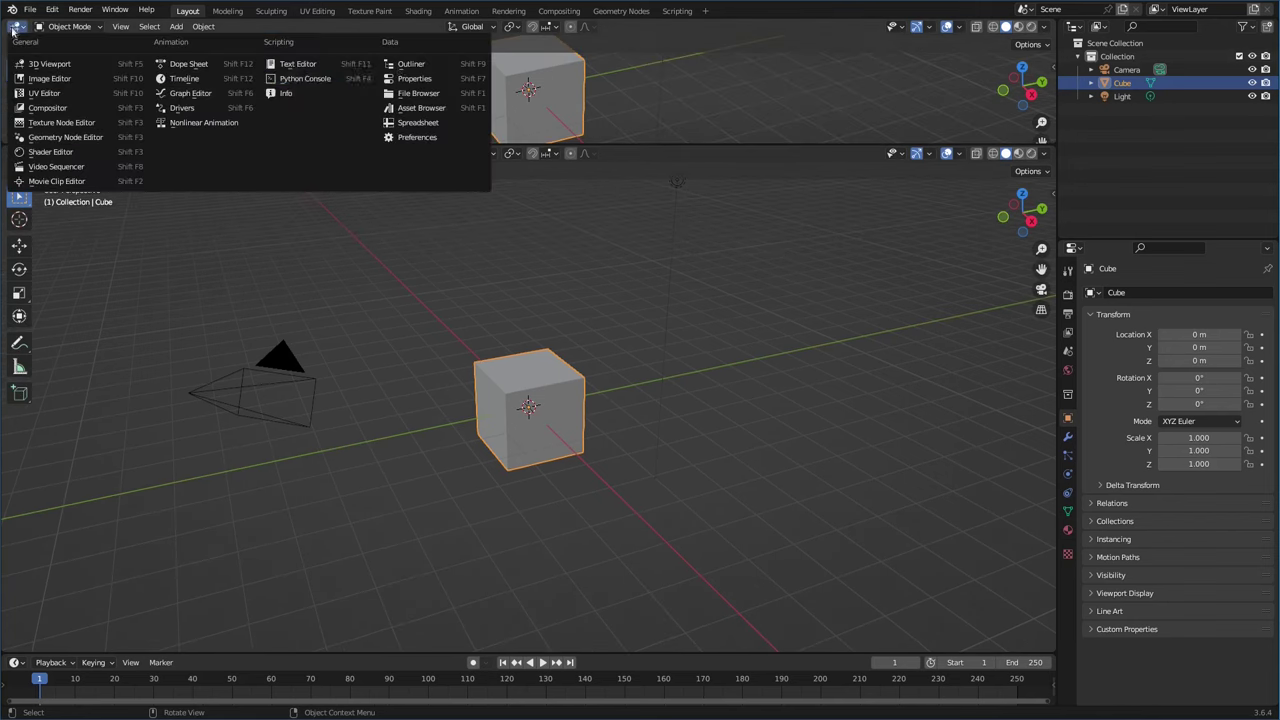
pyautogui.click(307, 80)
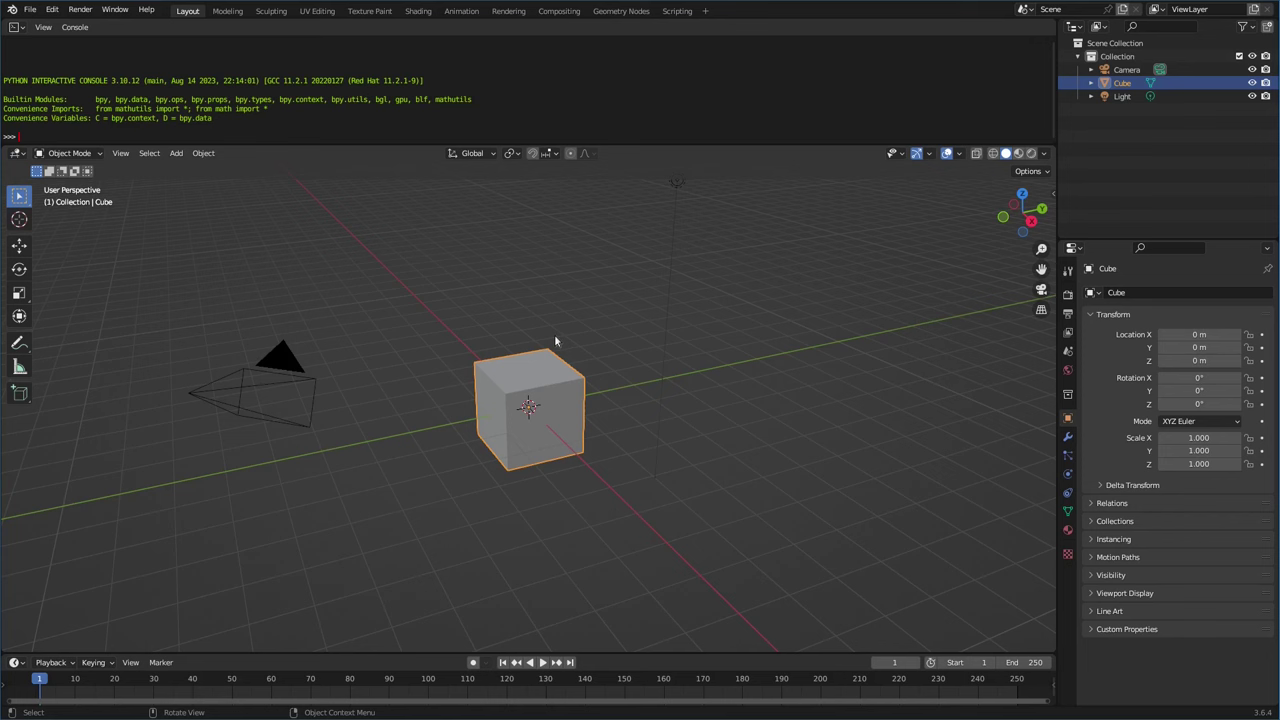
# - Delete the camera, cube and light, then go to the terminal workspace
pyautogui.press('a')
pyautogui.press('Delete')
pyautogui.press('super')
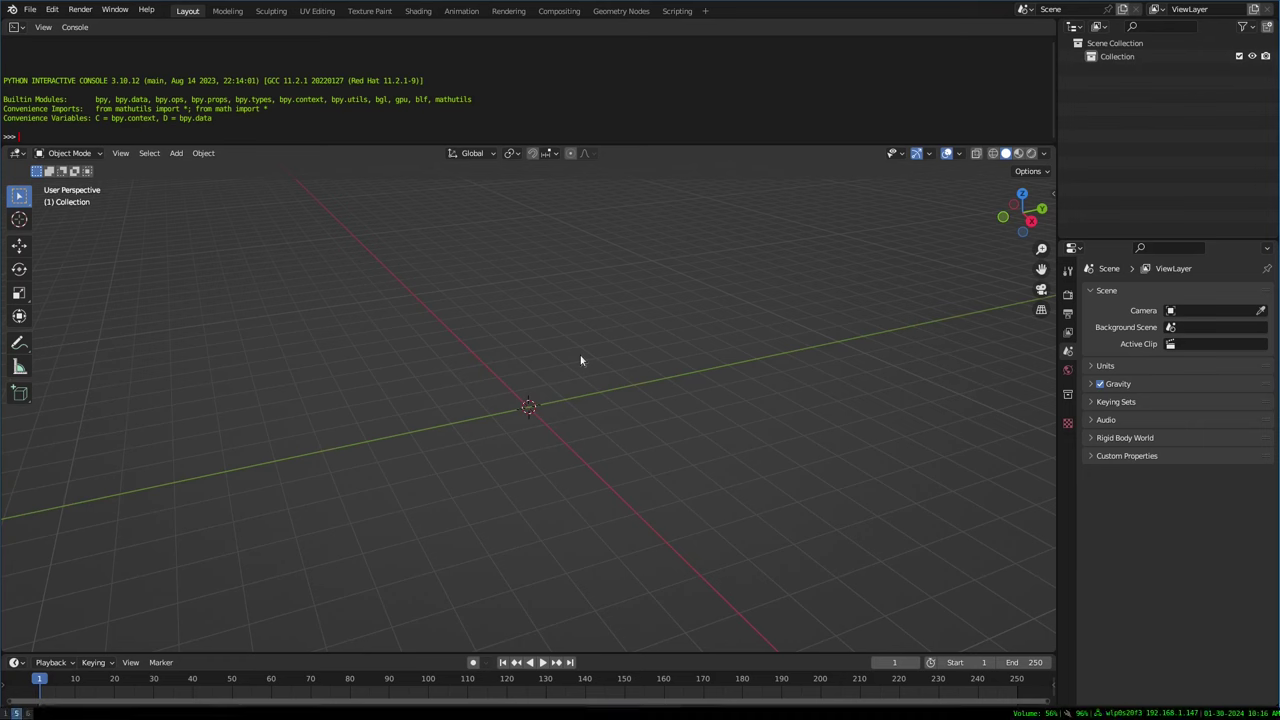
pyautogui.press('super+1')
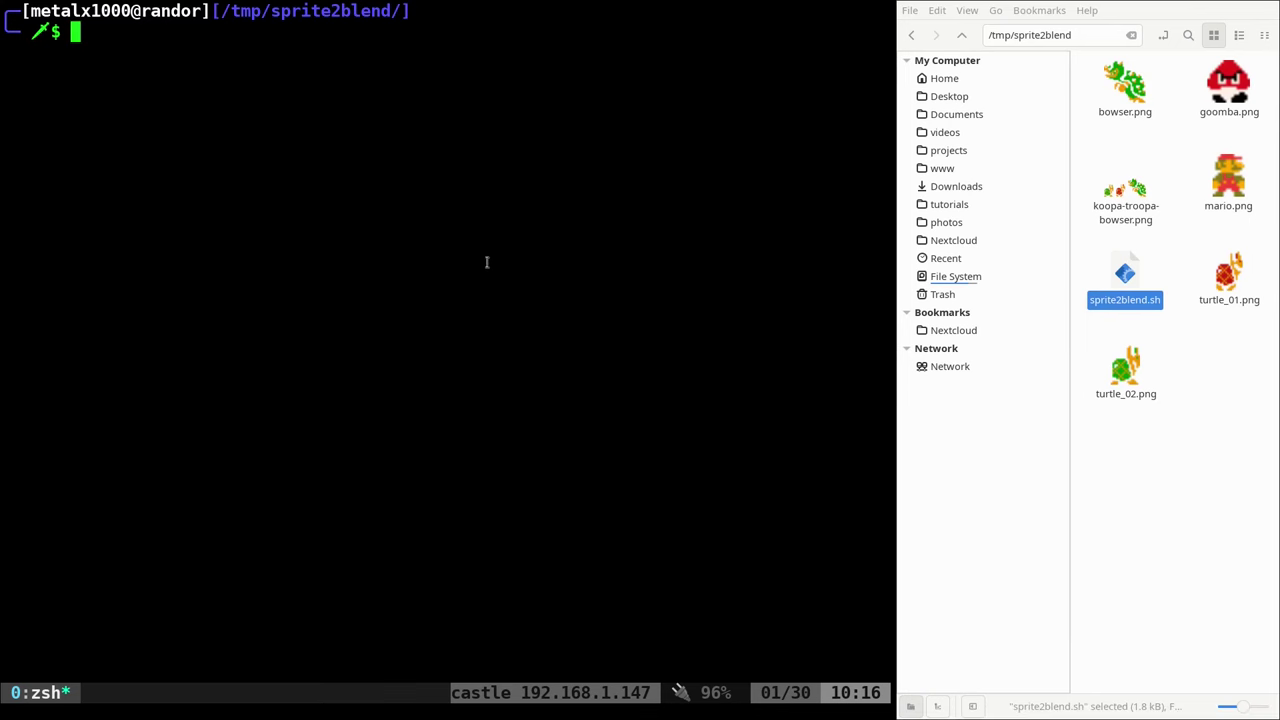
# - Run ./sprite2blend.sh mario.png to print the cube commands
pyautogui.write('./s')
pyautogui.press('Right')
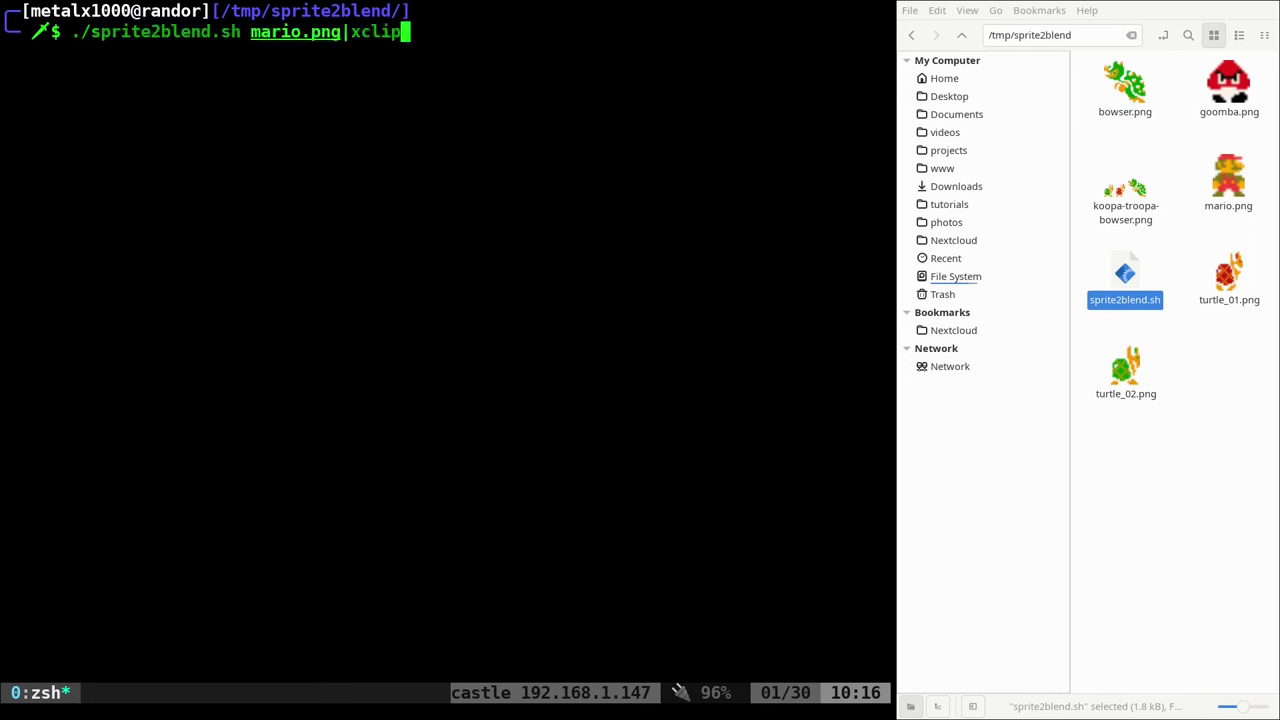
pyautogui.press('BackSpace')
pyautogui.press('BackSpace')
pyautogui.press('BackSpace')
pyautogui.press('BackSpace')
pyautogui.press('BackSpace')
pyautogui.press('BackSpace')
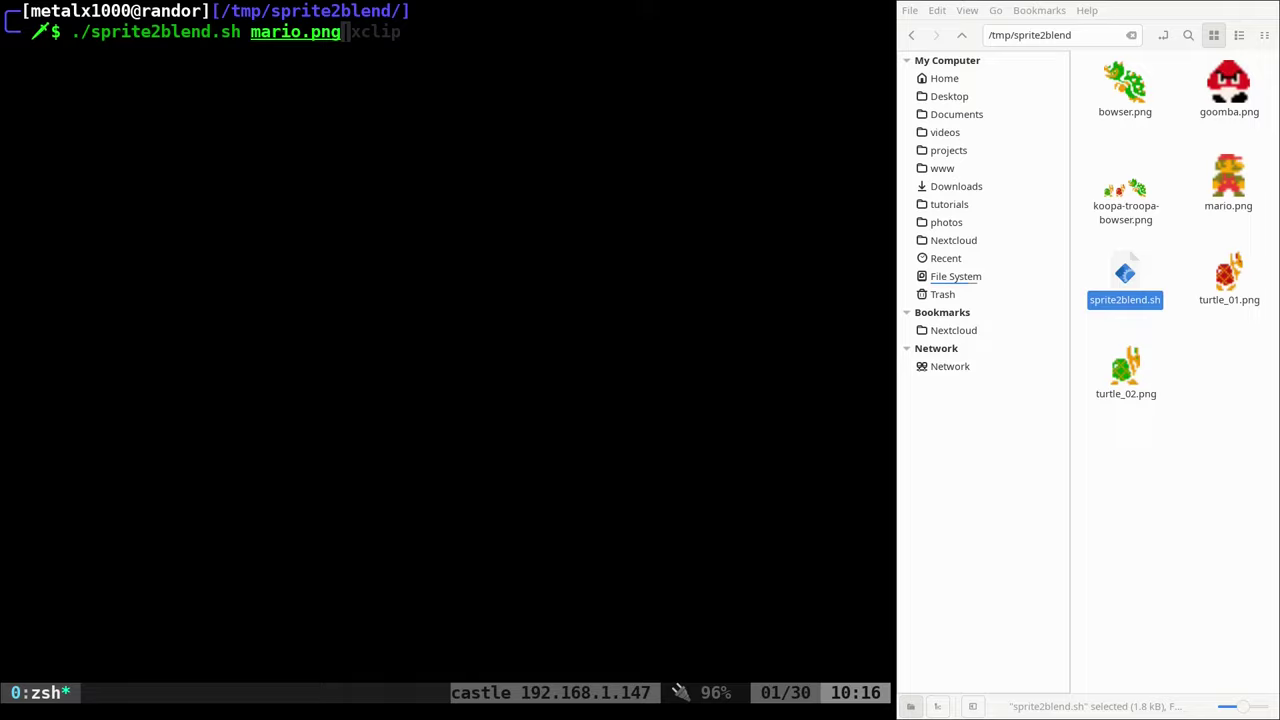
pyautogui.press('Return')
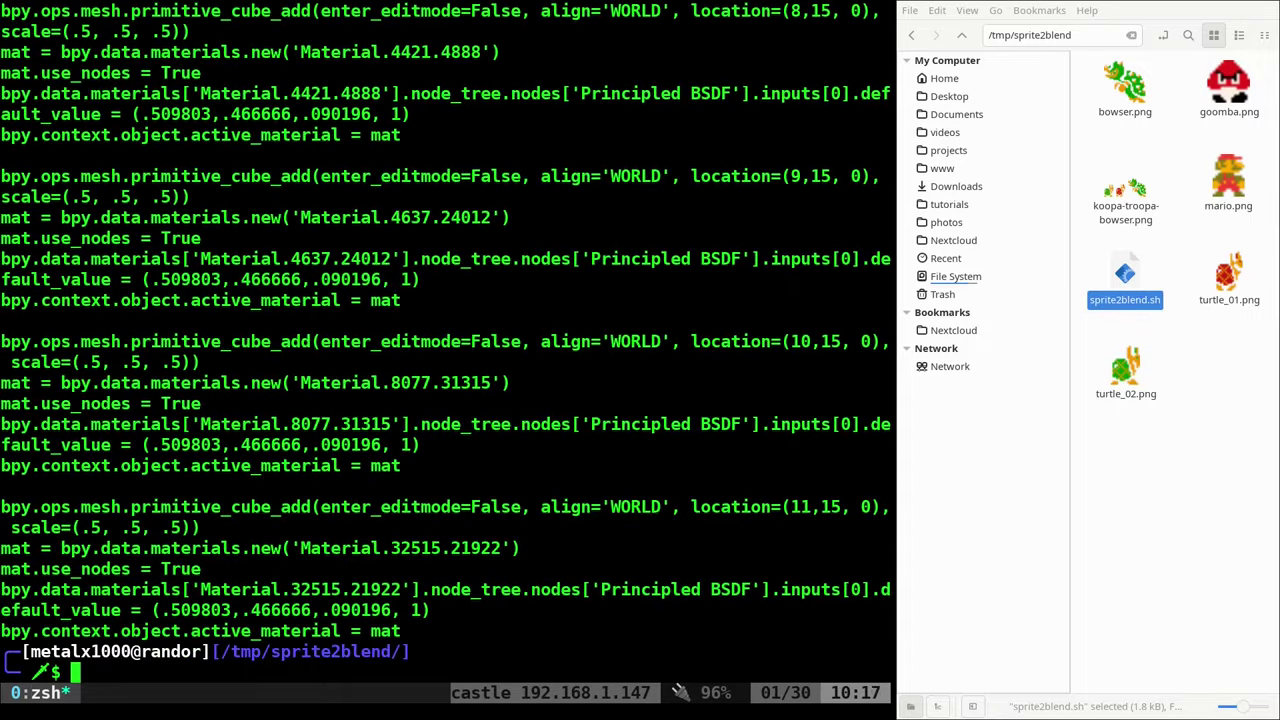
# - Clear the terminal and rerun the command piped to xclip to copy its output
pyautogui.hotkey('ctrl', 'l')
pyautogui.press('Up')
pyautogui.write('|')
pyautogui.press('Right')
pyautogui.press('Return')
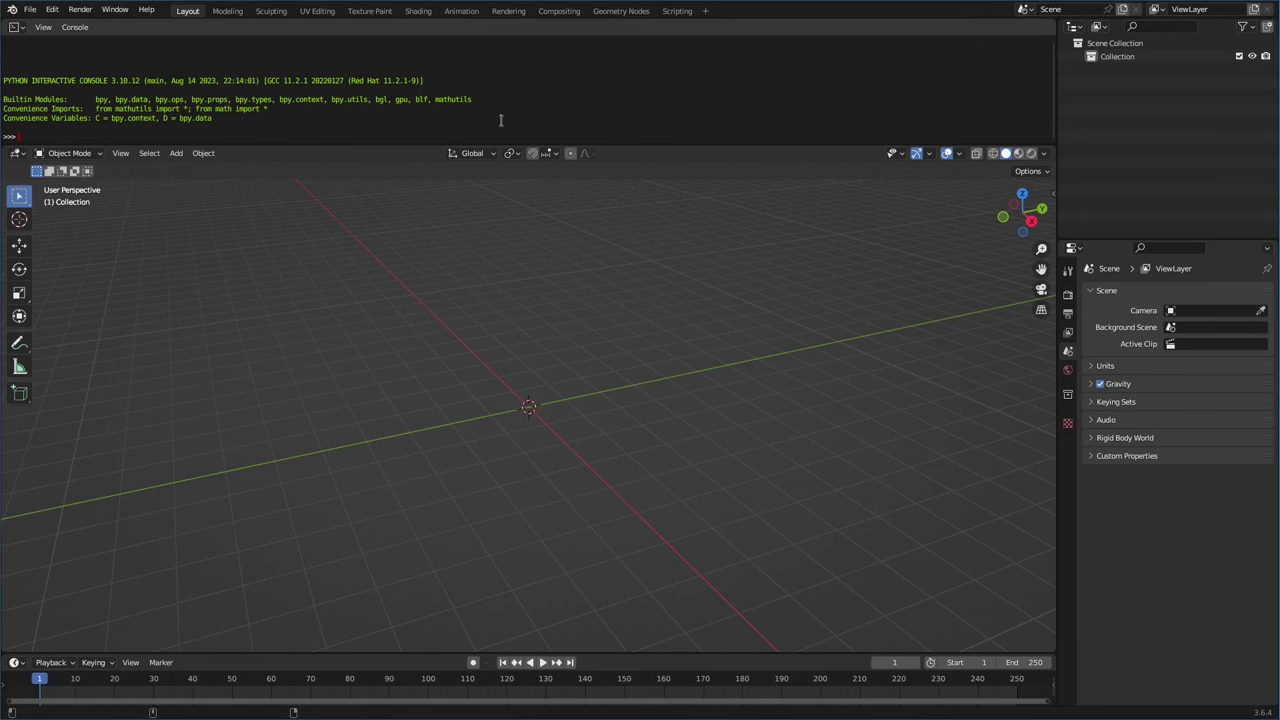
# - Paste the generated Mario cube commands into the Python console and view the coloured cubes
pyautogui.hotkey('ctrl', 'v')
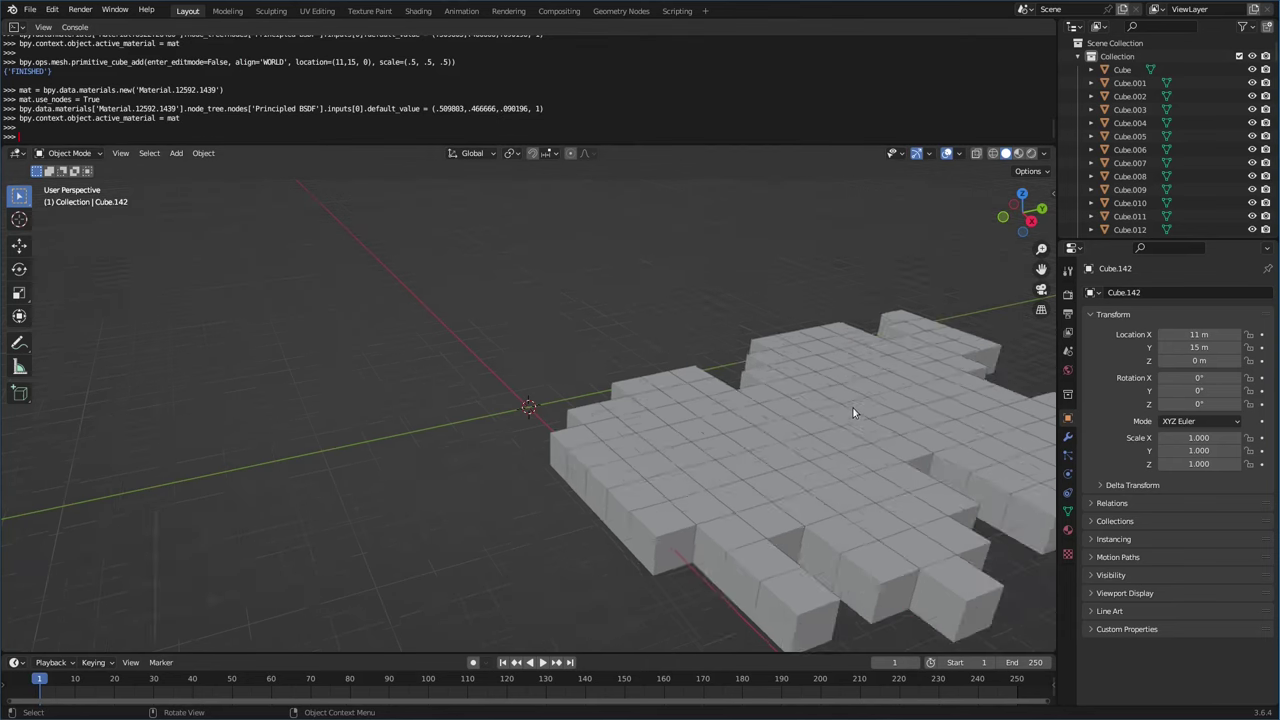
pyautogui.scroll(-4, 853, 412)
pyautogui.moveTo(833, 428); pyautogui.dragTo(893, 311, button='middle')
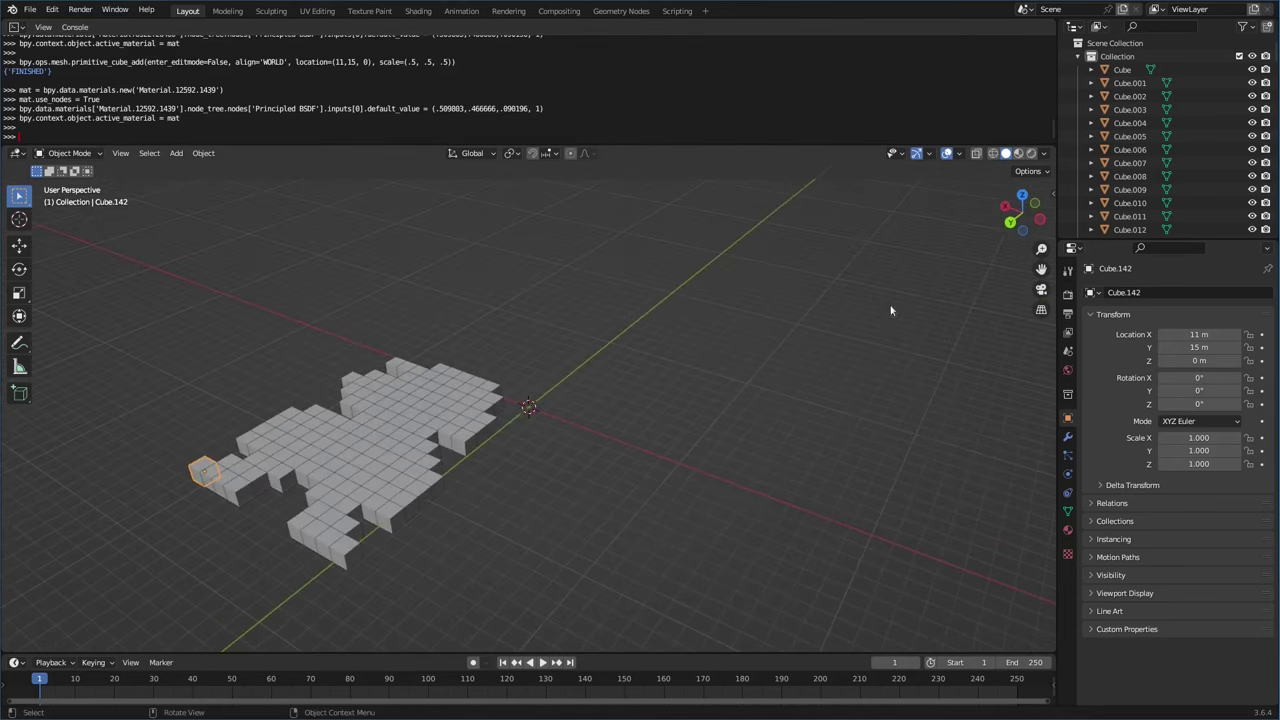
pyautogui.click(1031, 153)
pyautogui.moveTo(398, 430); pyautogui.dragTo(471, 474, button='middle')
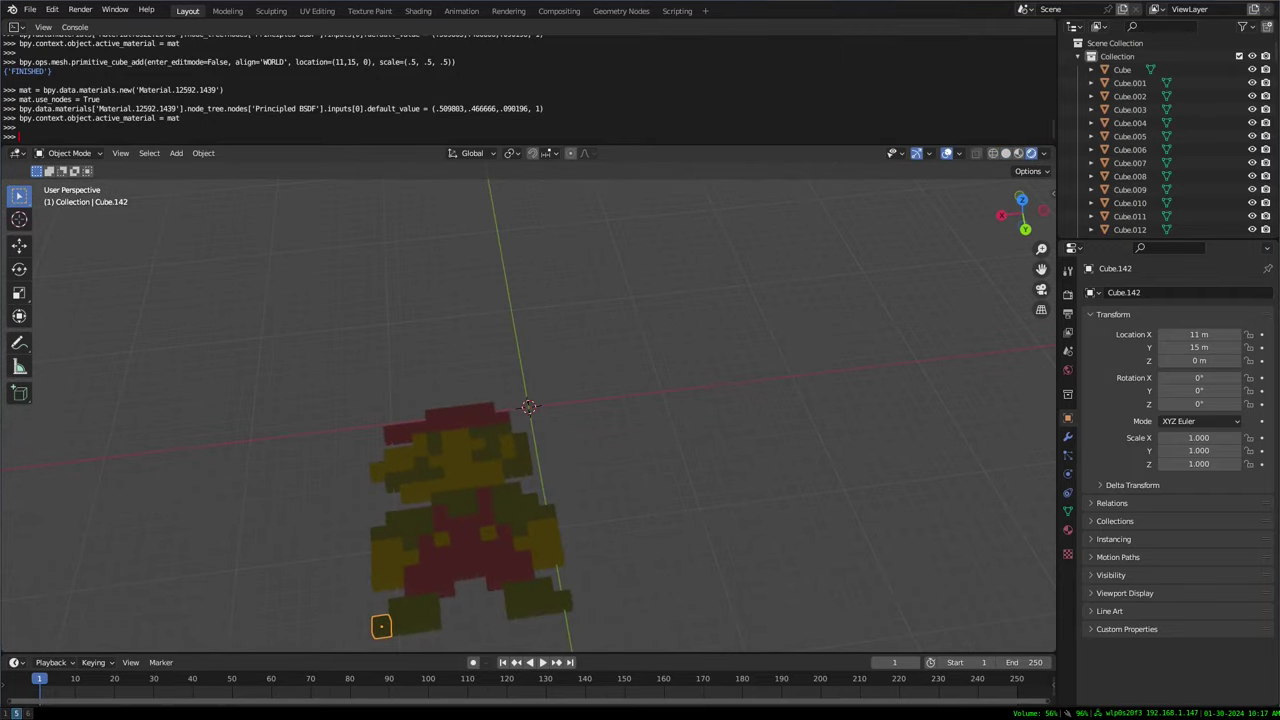
# - Rotate the Mario model with ry90180, view it at an angle, then move to GIMP
pyautogui.hotkey('alt', 'Tab')
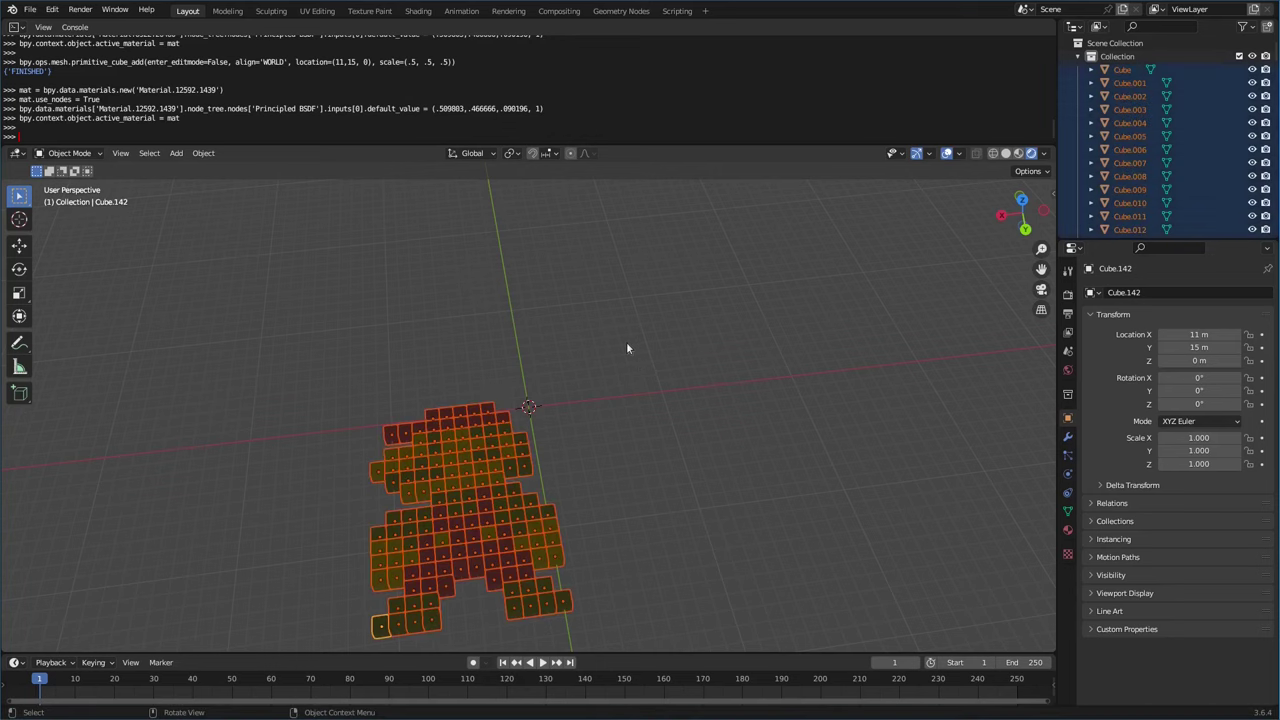
pyautogui.write('r')
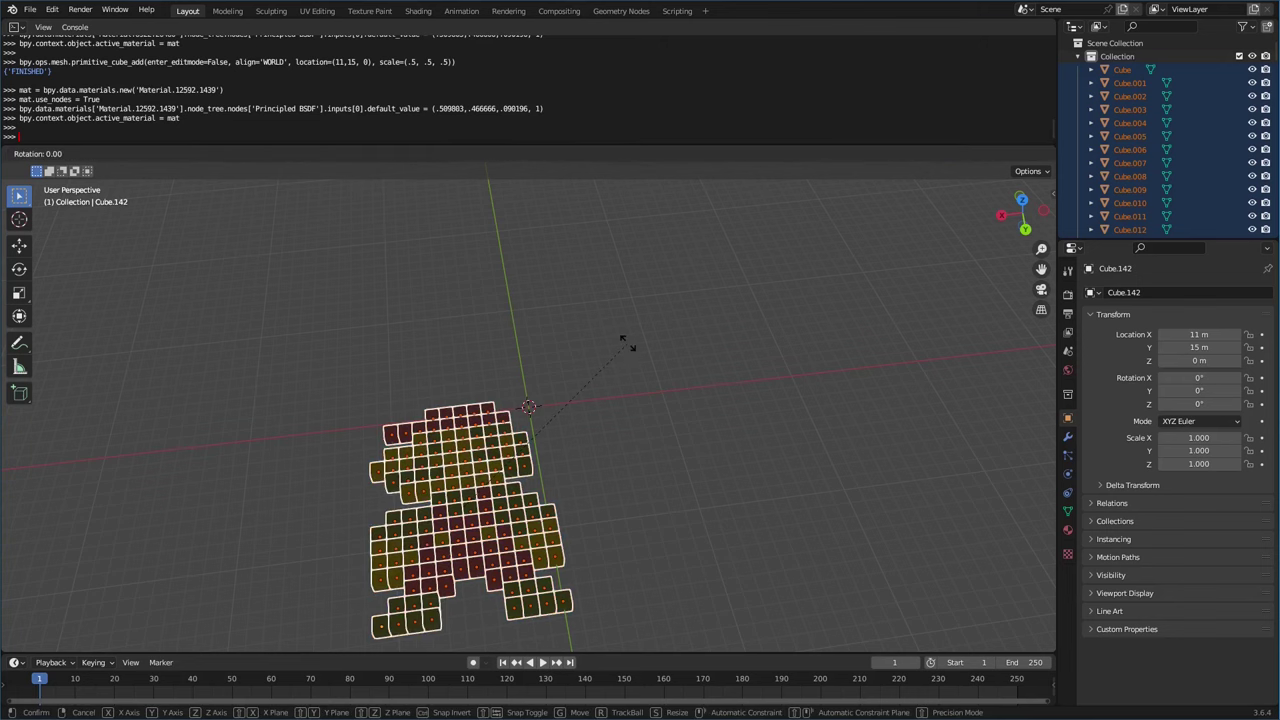
pyautogui.write('y90')
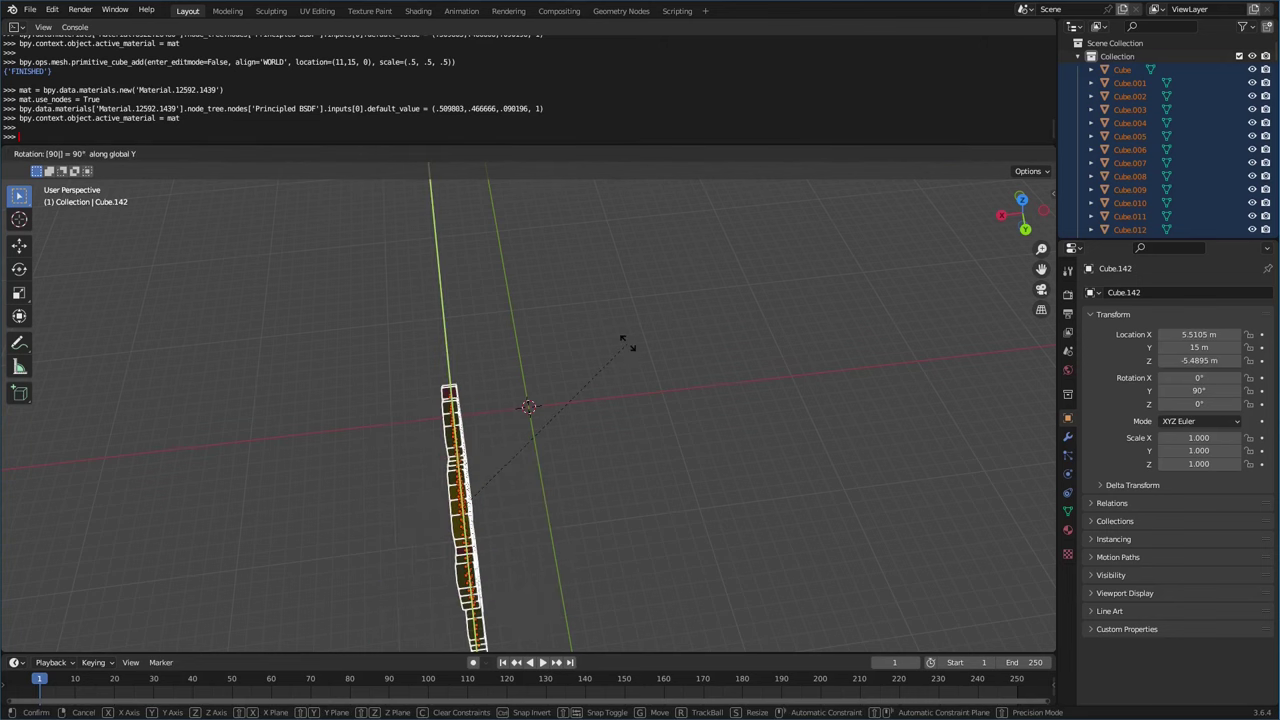
pyautogui.write('180')
pyautogui.press('Return')
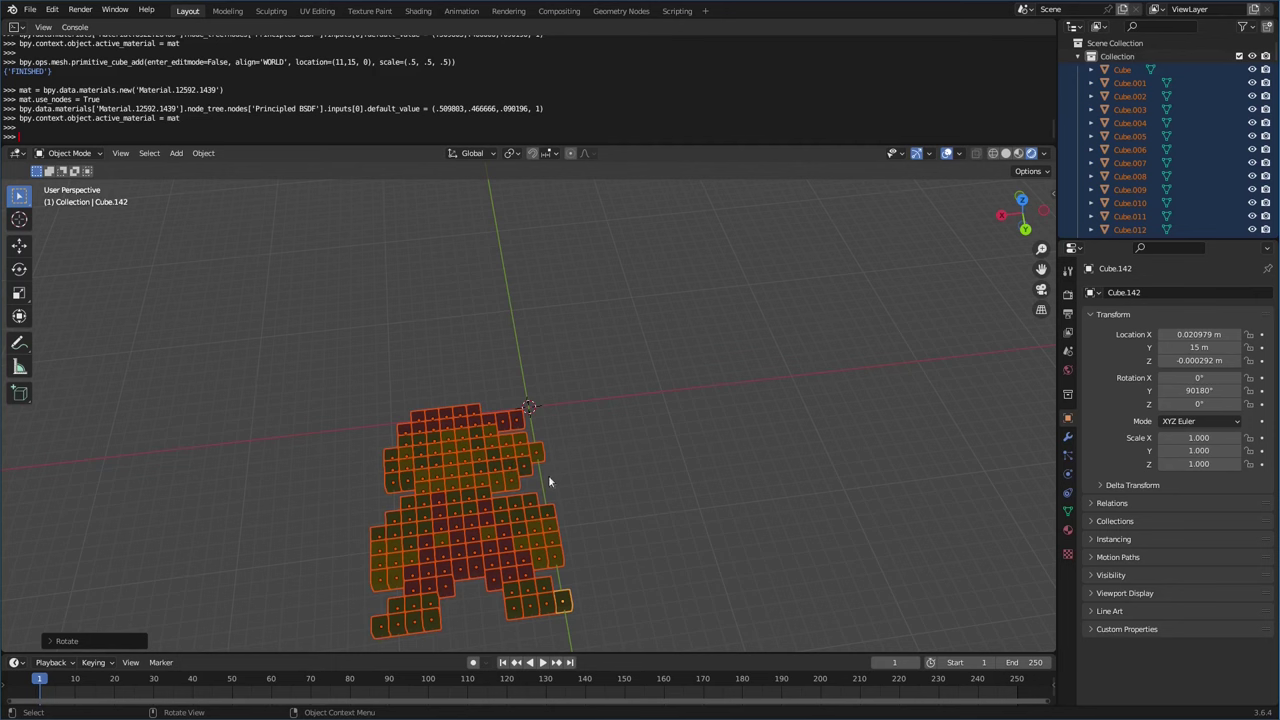
pyautogui.click(518, 478)
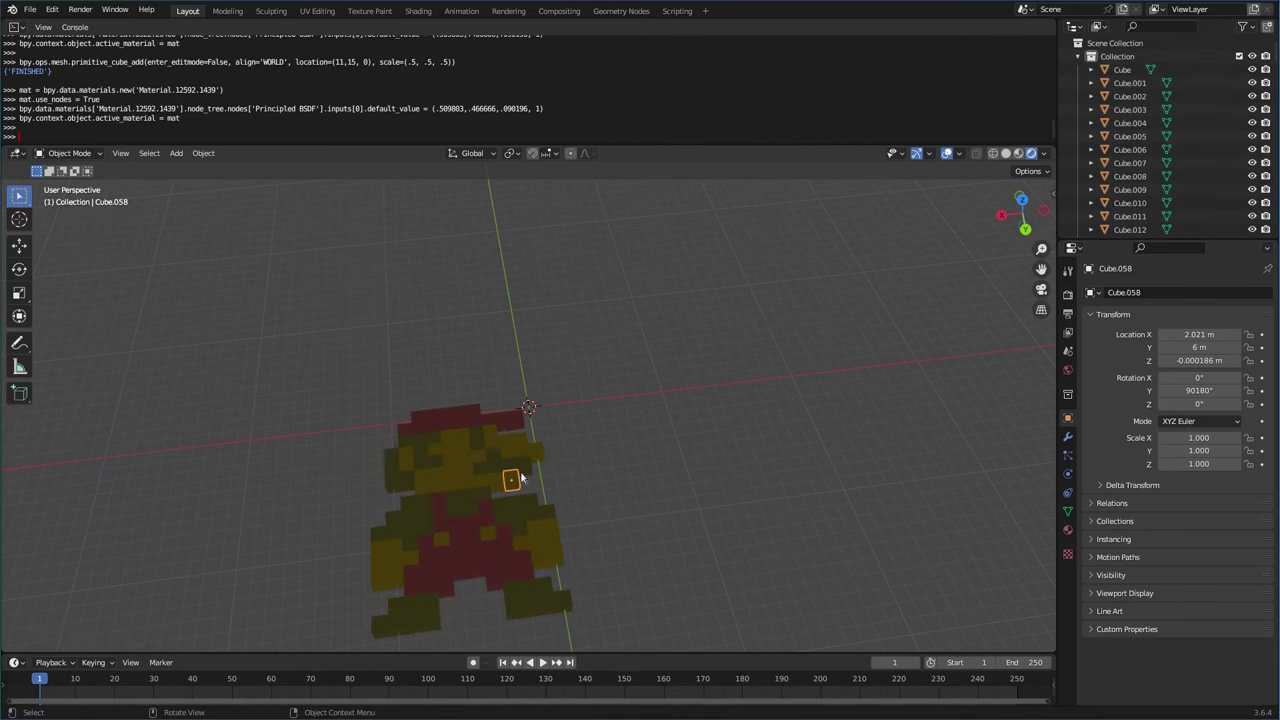
pyautogui.press('g')
pyautogui.rightClick(672, 405)
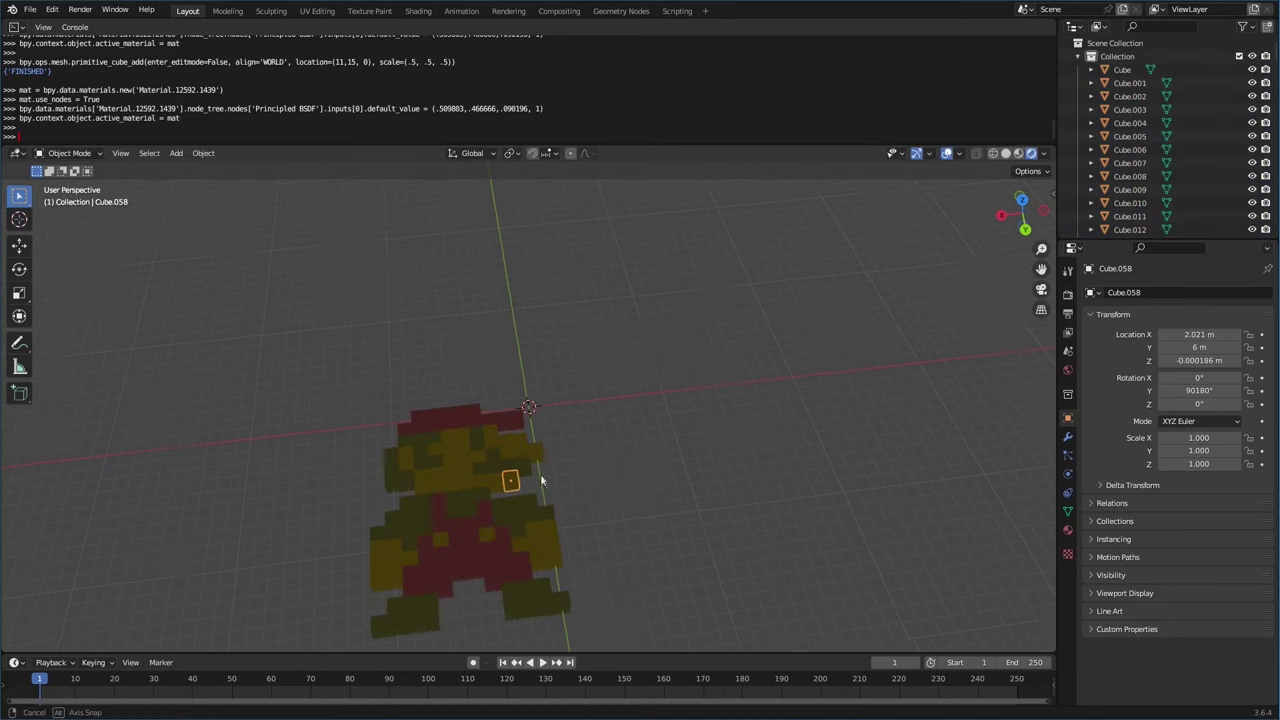
pyautogui.moveTo(600, 430); pyautogui.dragTo(515, 488, button='middle')
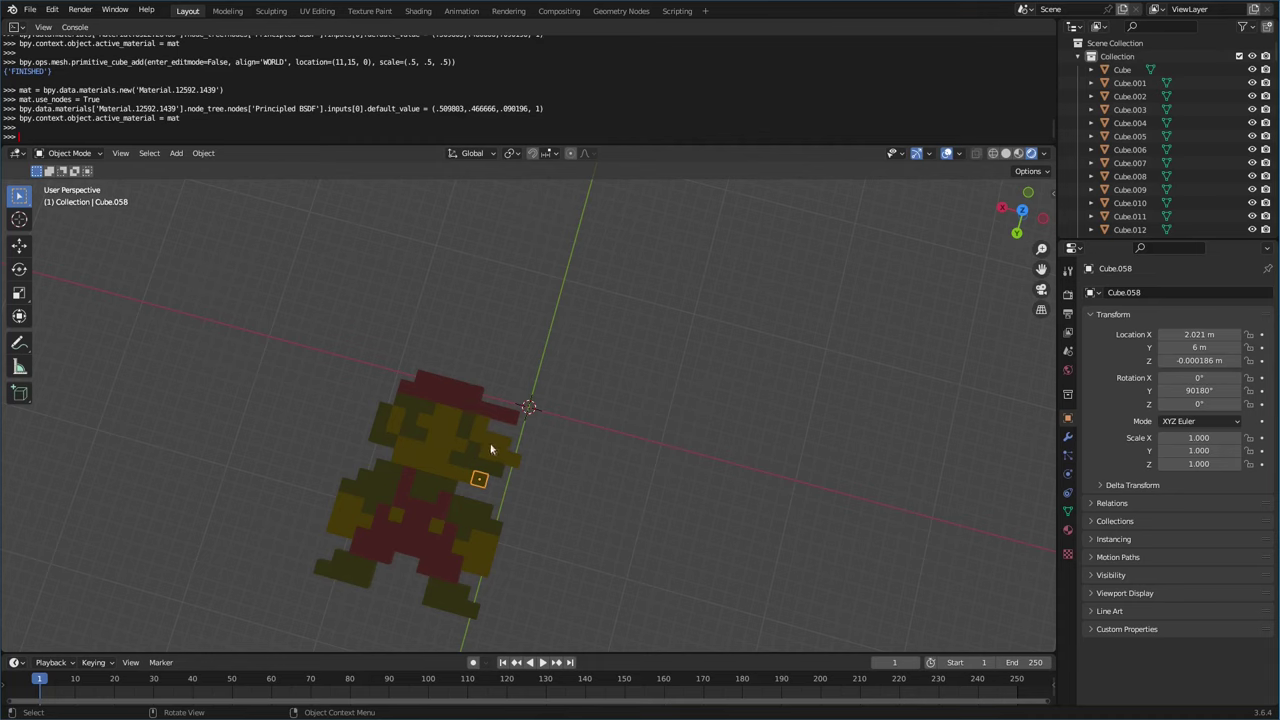
pyautogui.press('super+1')
pyautogui.press('super+3')
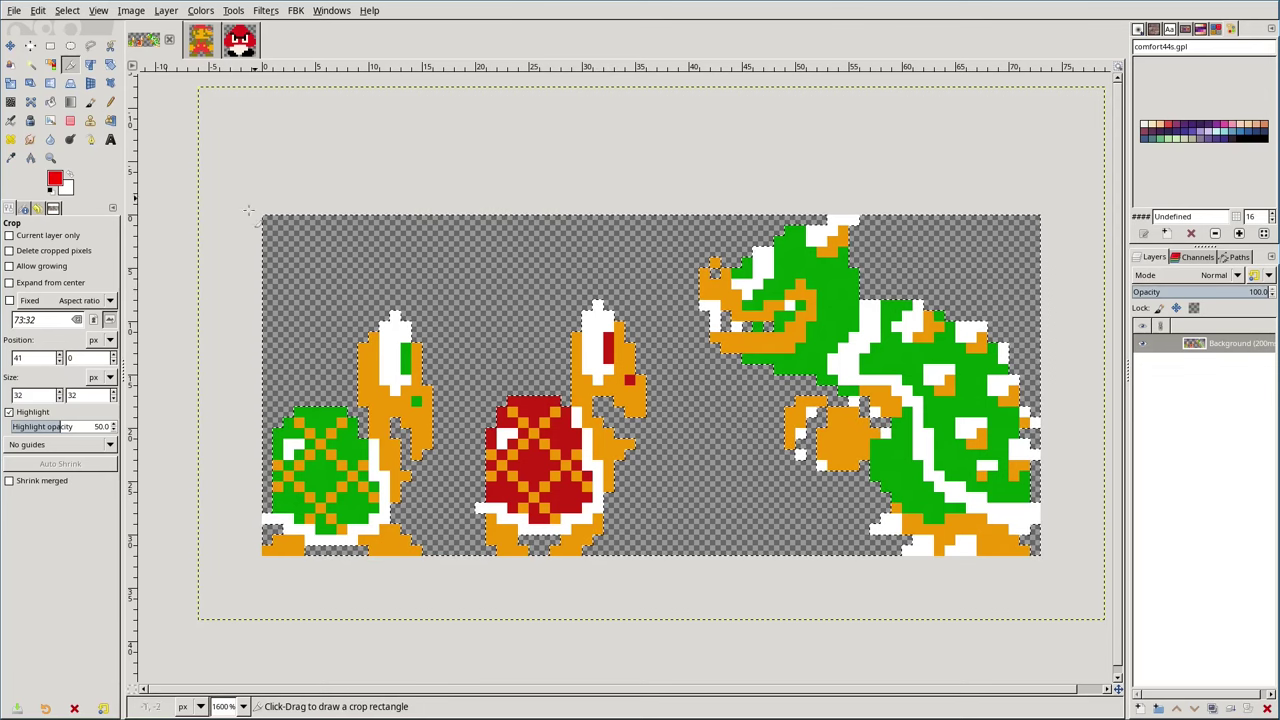
# - Switch to mario.png, change its mode to RGB, and recheck the Mode menu
pyautogui.click(199, 39)
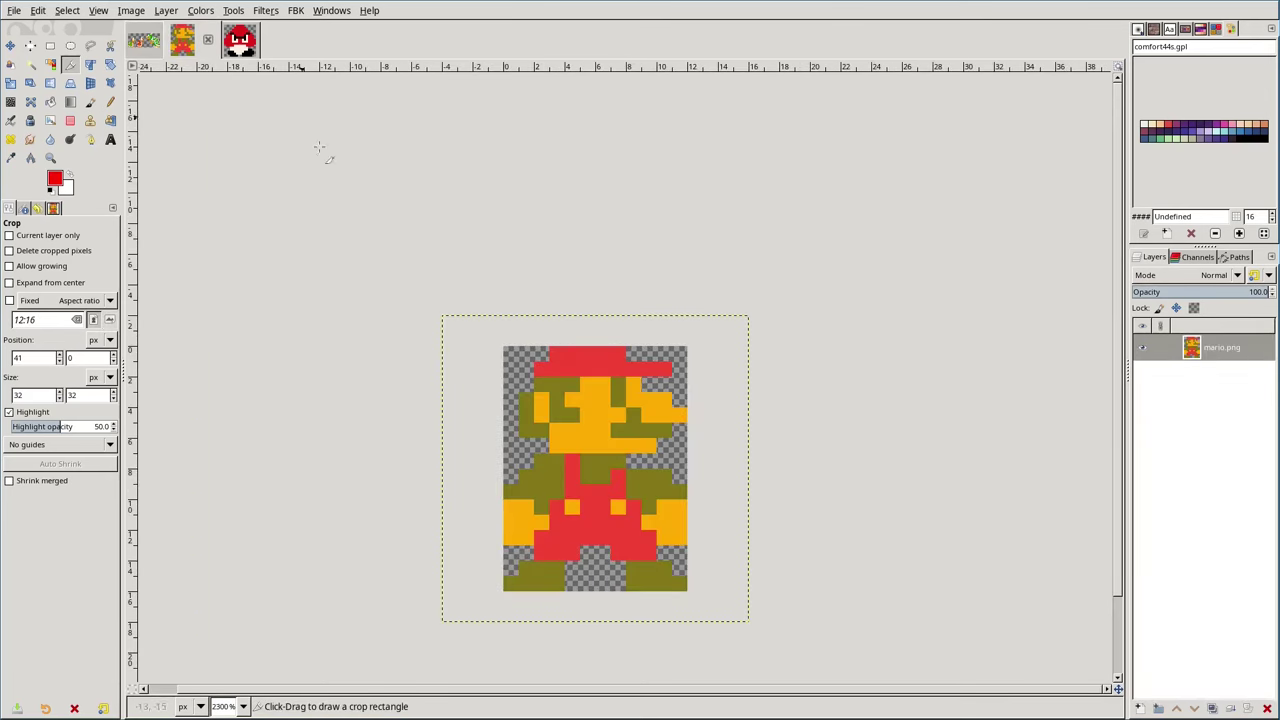
pyautogui.click(143, 12)
pyautogui.moveTo(152, 52)
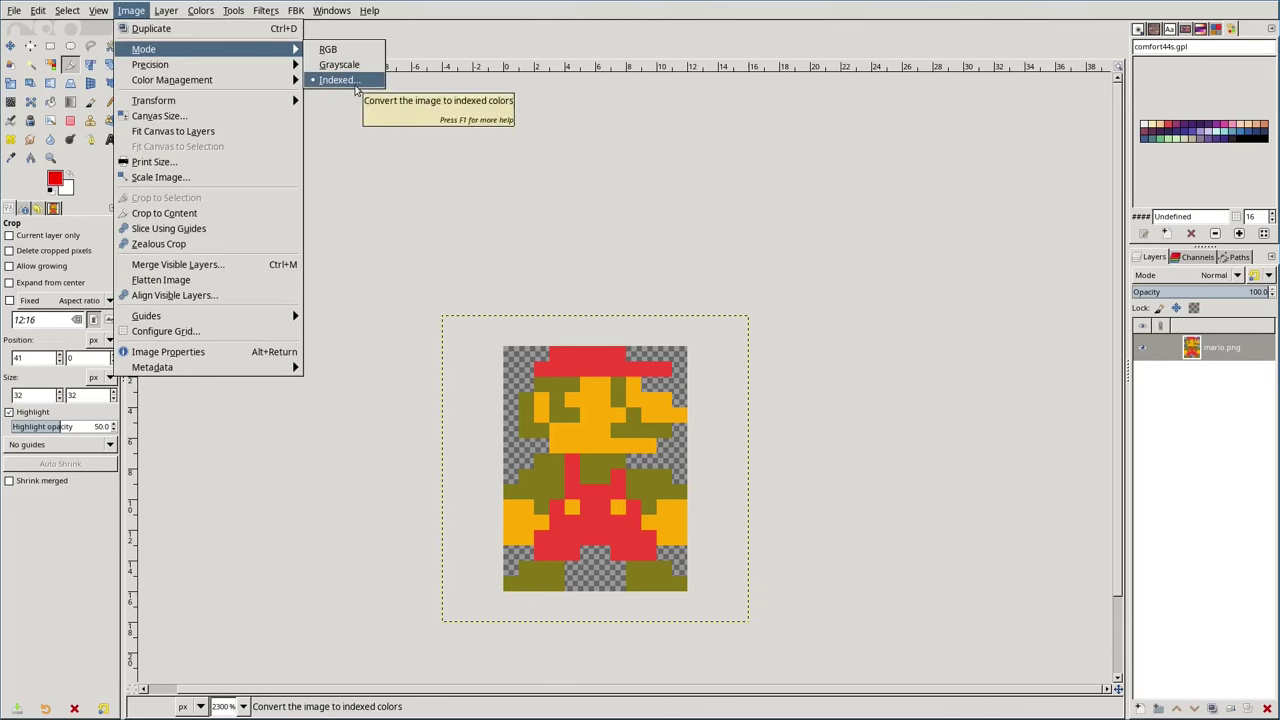
pyautogui.click(352, 50)
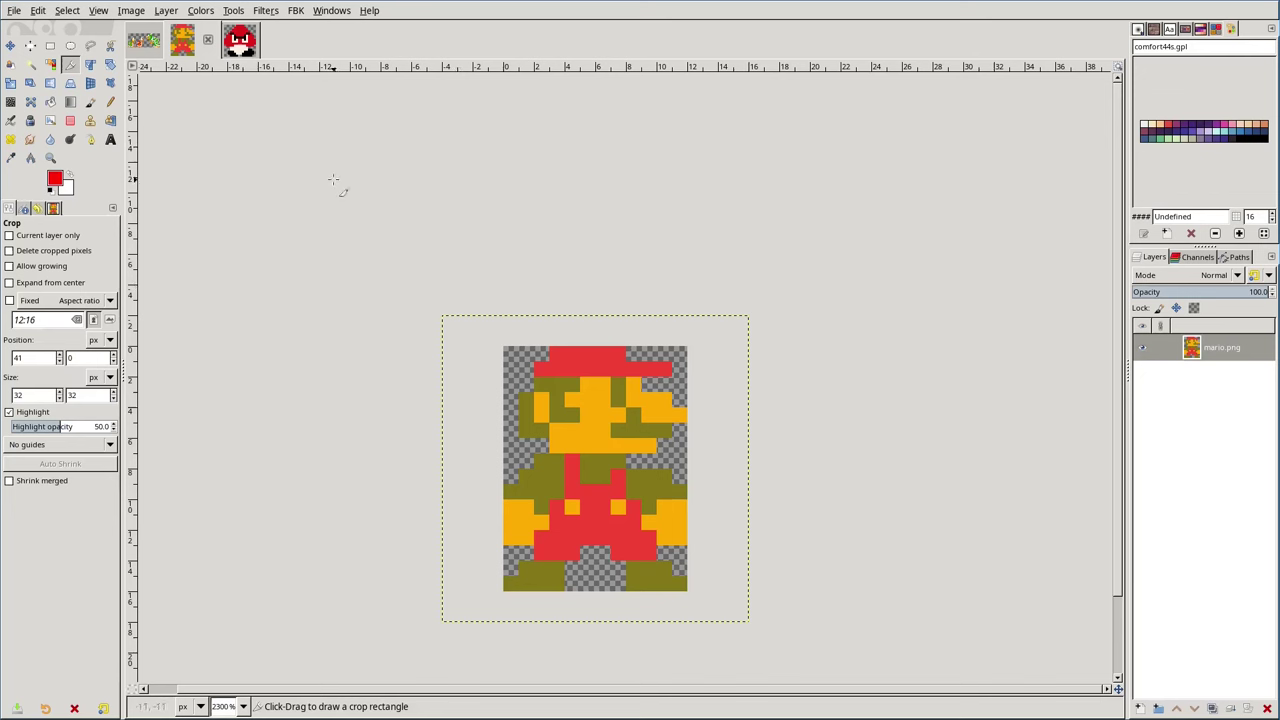
pyautogui.click(131, 10)
pyautogui.moveTo(250, 49)
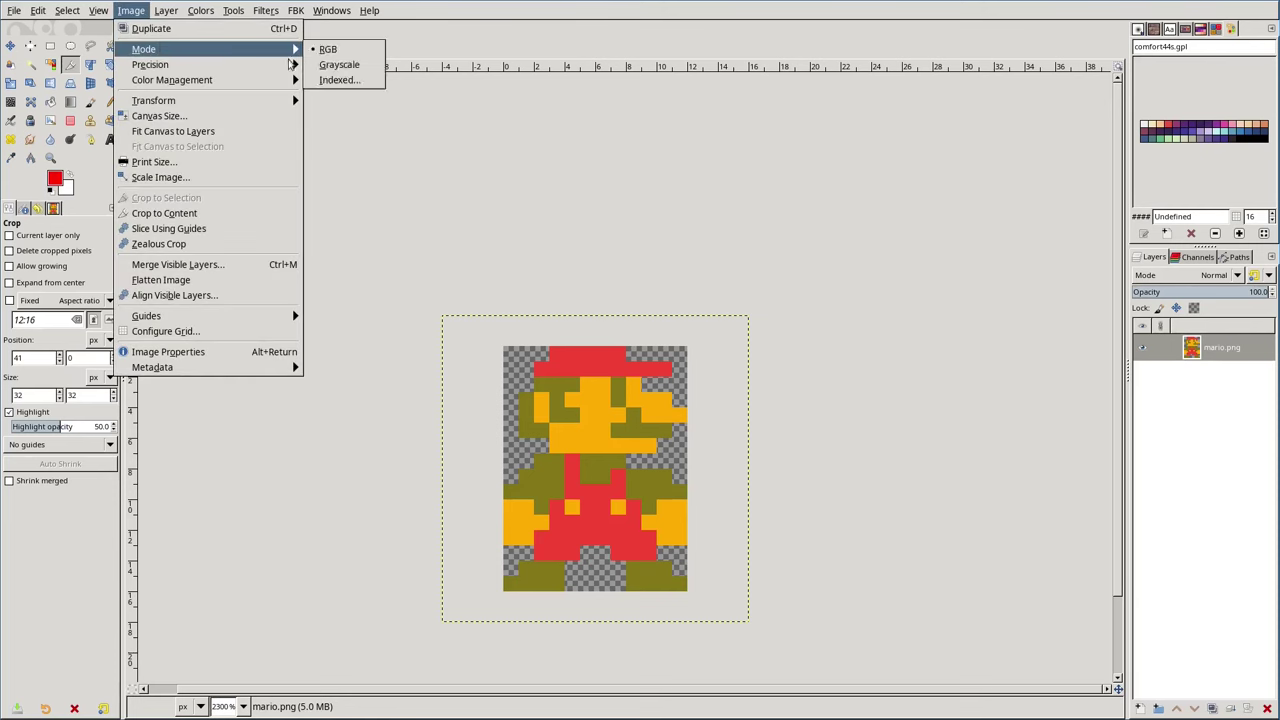
pyautogui.click(490, 128)
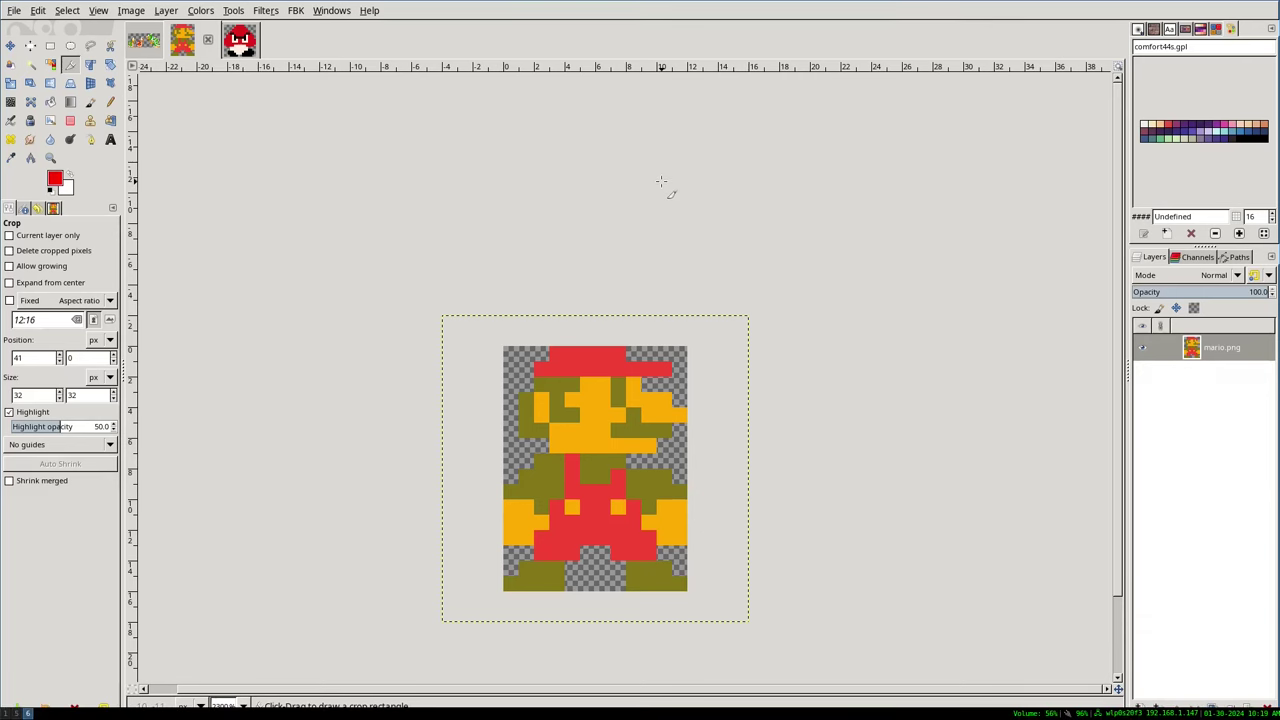
# - Edit the last command to run ./sprite2blend.sh goomba.png|xclip, then switch windows
pyautogui.hotkey('ctrl', 'alt', 'Left')
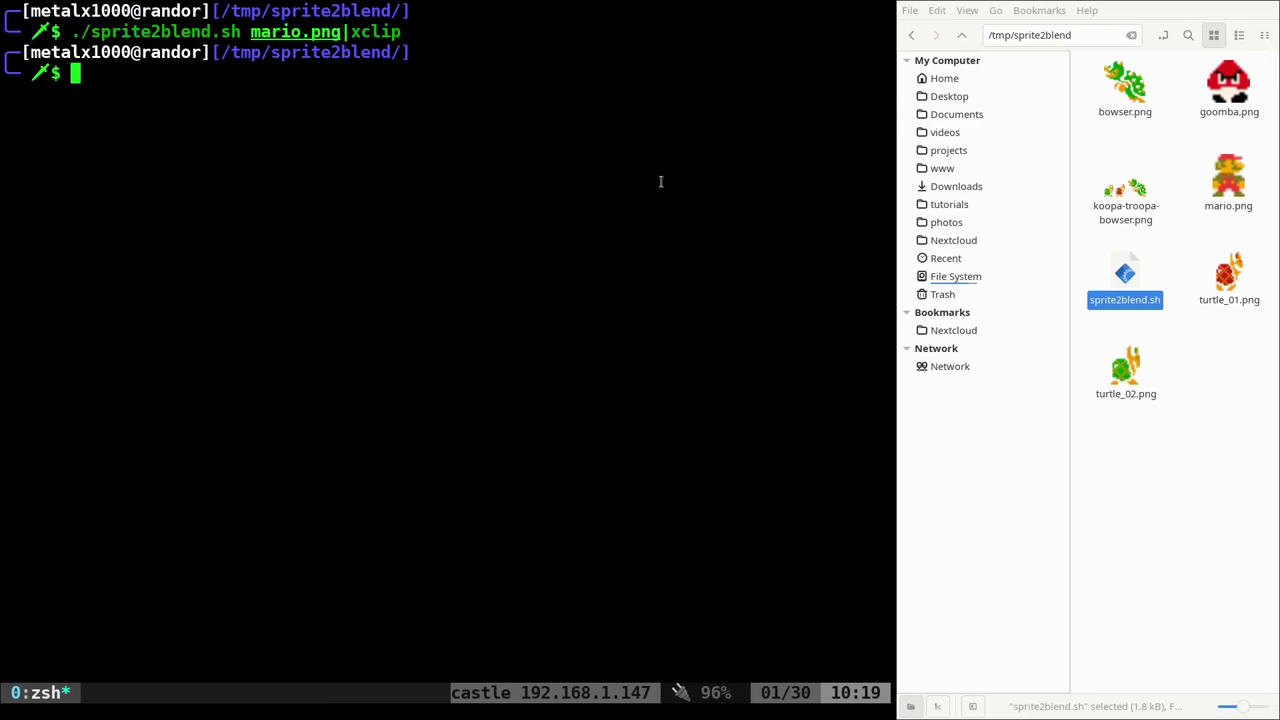
pyautogui.press('Up')
pyautogui.press('Left')
pyautogui.press('Left')
pyautogui.press('Left')
pyautogui.press('Left')
pyautogui.press('Left')
pyautogui.press('Left')
pyautogui.press('BackSpace')
pyautogui.press('BackSpace')
pyautogui.press('BackSpace')
pyautogui.press('BackSpace')
pyautogui.press('BackSpace')
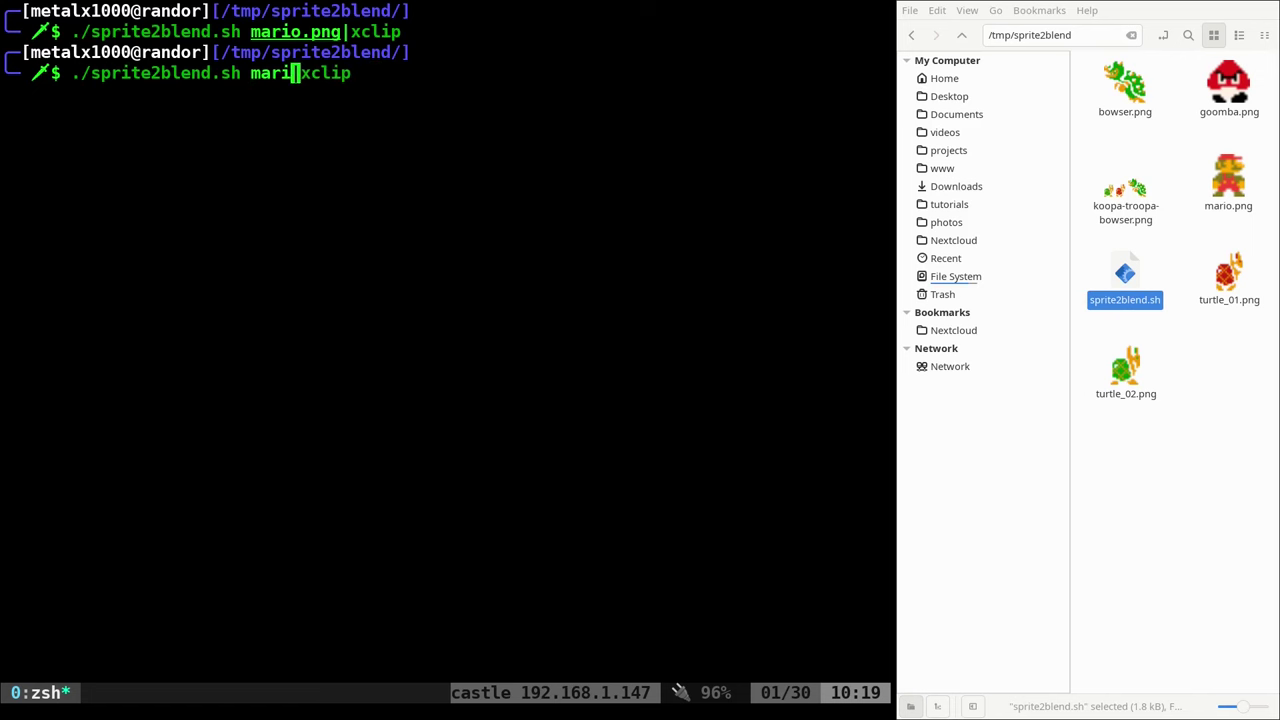
pyautogui.press('BackSpace')
pyautogui.press('BackSpace')
pyautogui.press('BackSpace')
pyautogui.press('BackSpace')
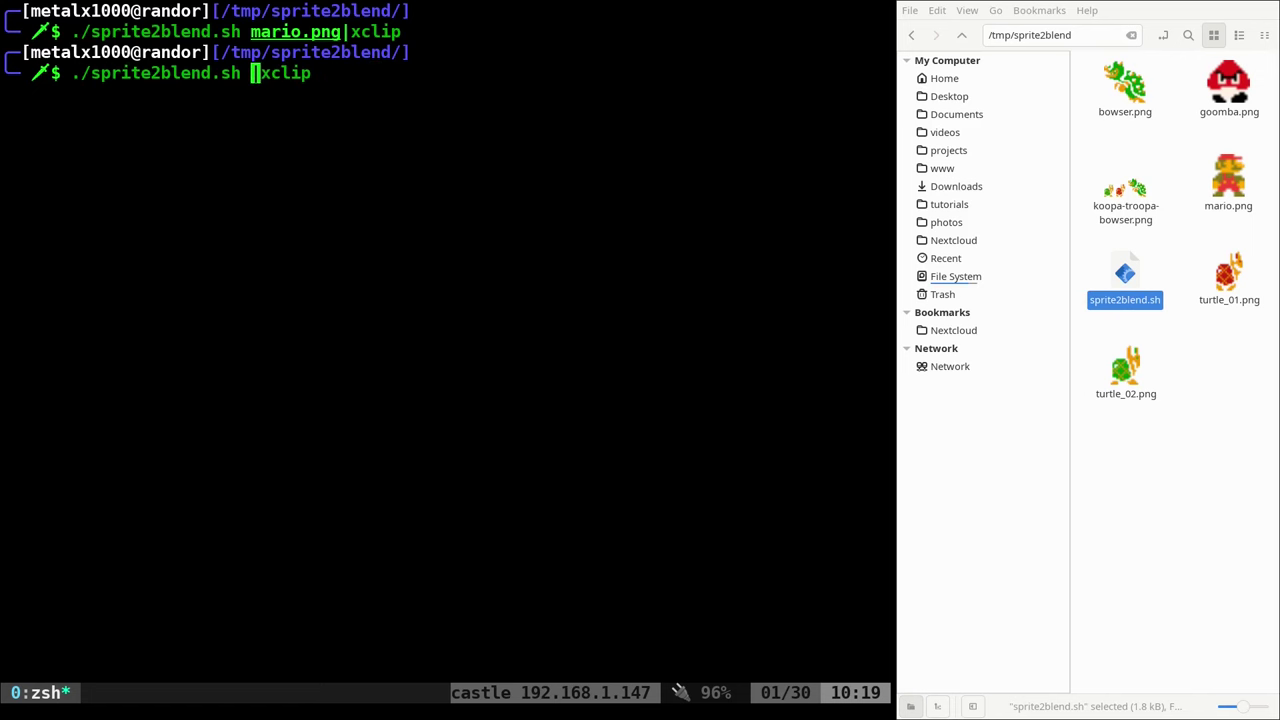
pyautogui.write('goomba.png')
pyautogui.press('Return')
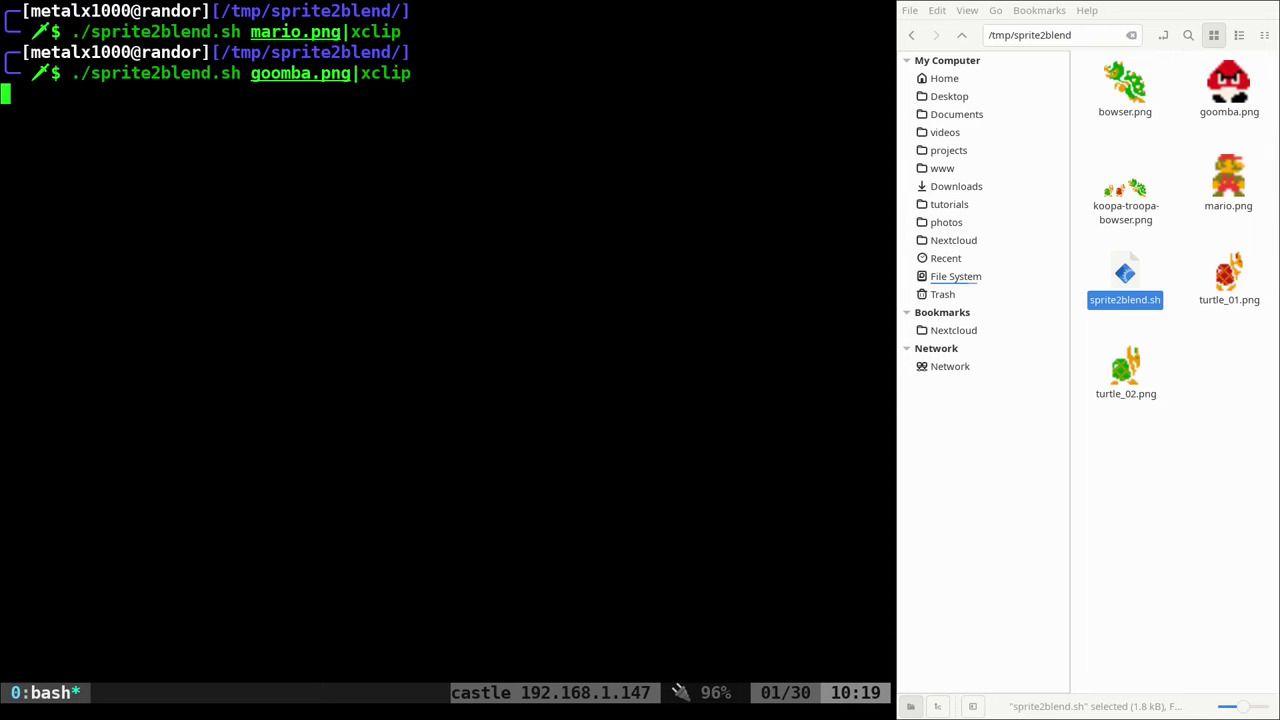
pyautogui.hotkey('alt', 'Tab')
pyautogui.hotkey('alt', 'Tab')
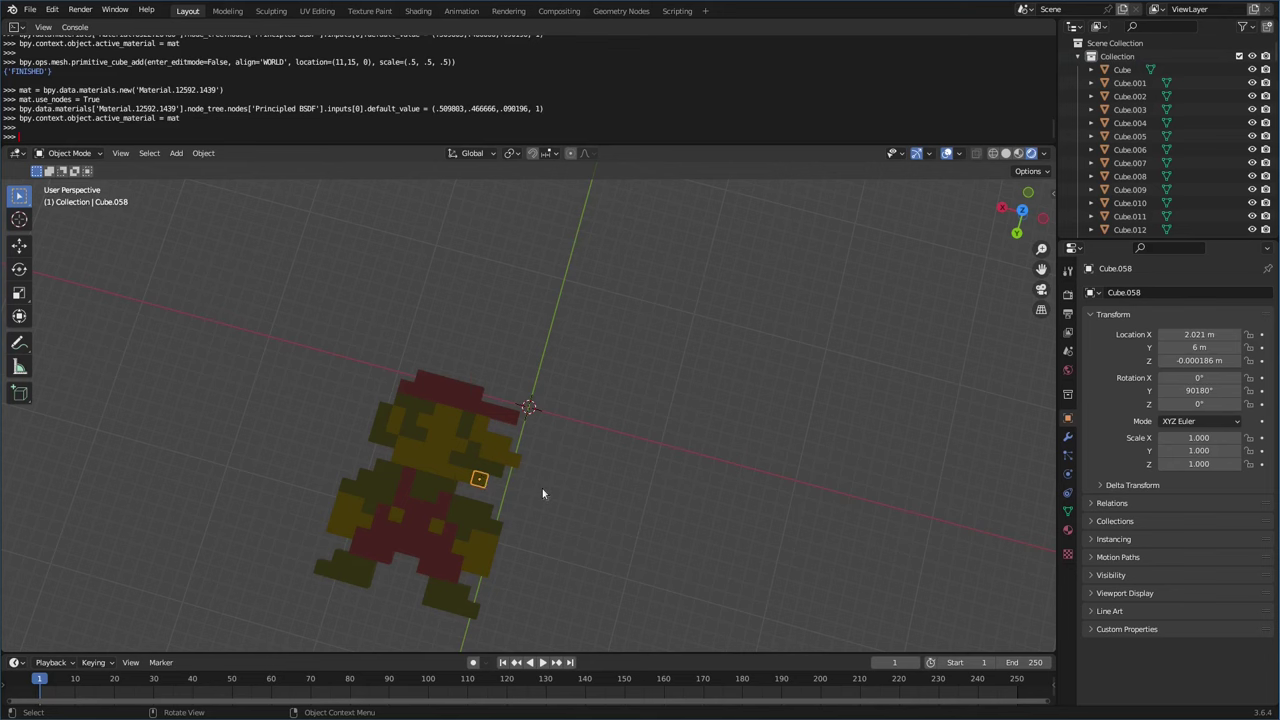
# - Move all Mario cubes about 20 m left along X and orbit the view
pyautogui.press('a')
pyautogui.press('g')
pyautogui.press('x')
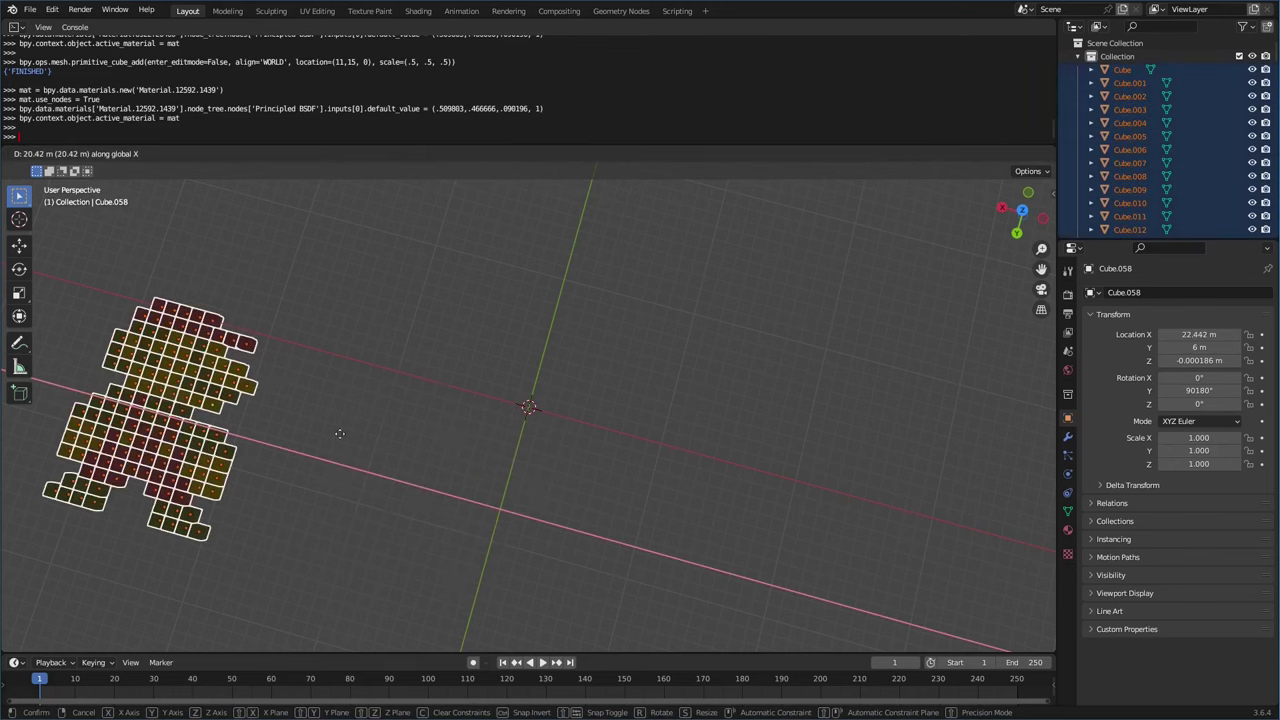
pyautogui.click(304, 433)
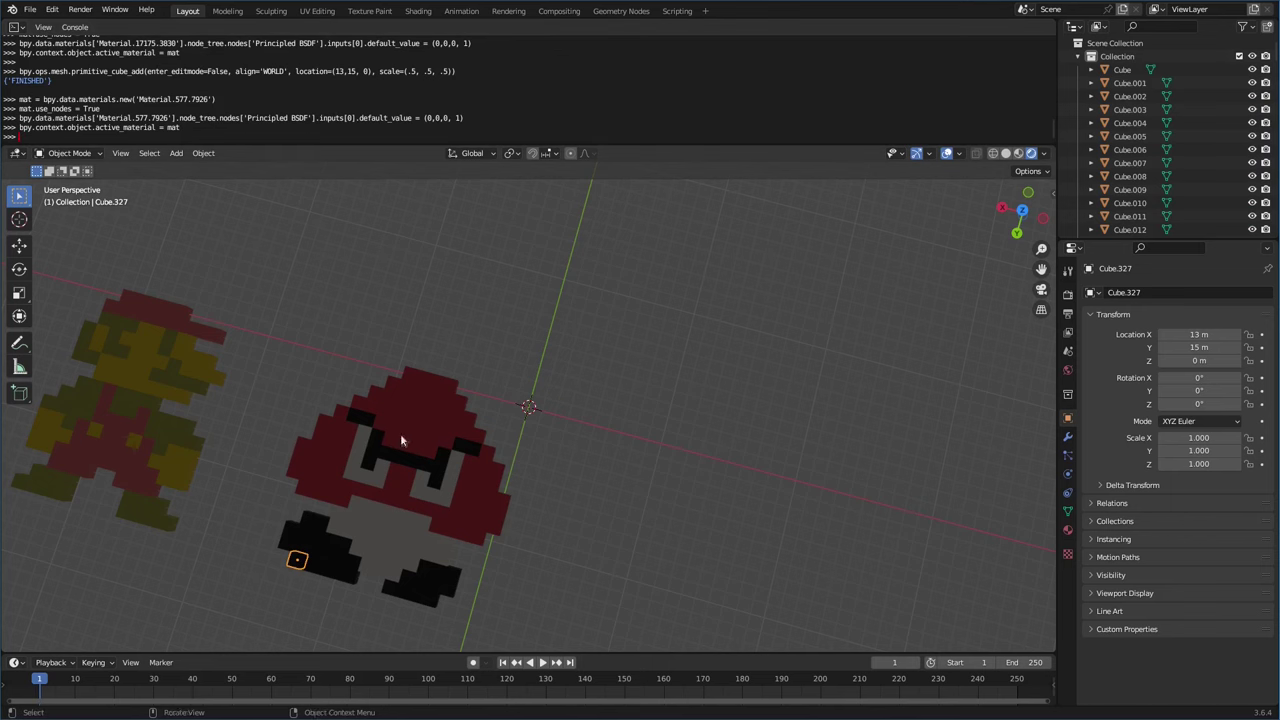
pyautogui.moveTo(408, 443); pyautogui.dragTo(491, 441, button='middle')
# - Select and hide all the Mario and Goomba cubes, then hide the whole Collection in the Outliner
pyautogui.press('a')
pyautogui.press('Delete')
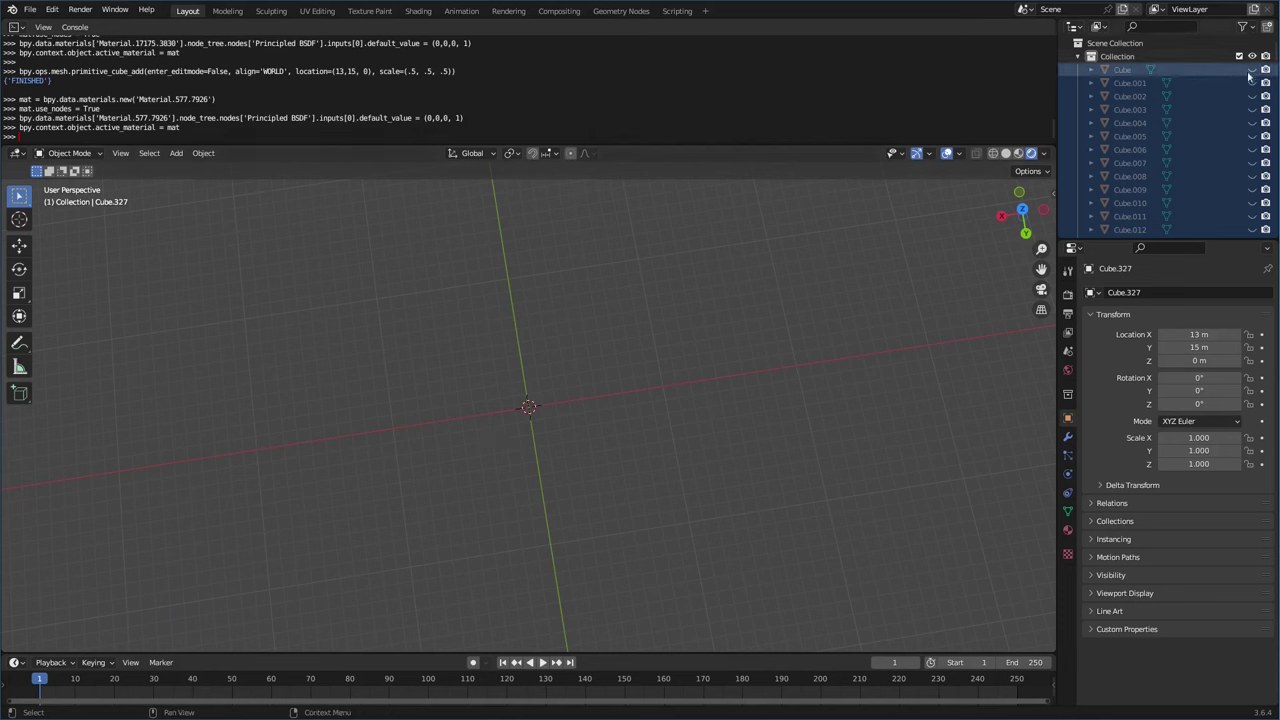
pyautogui.hotkey('ctrl', 'h')
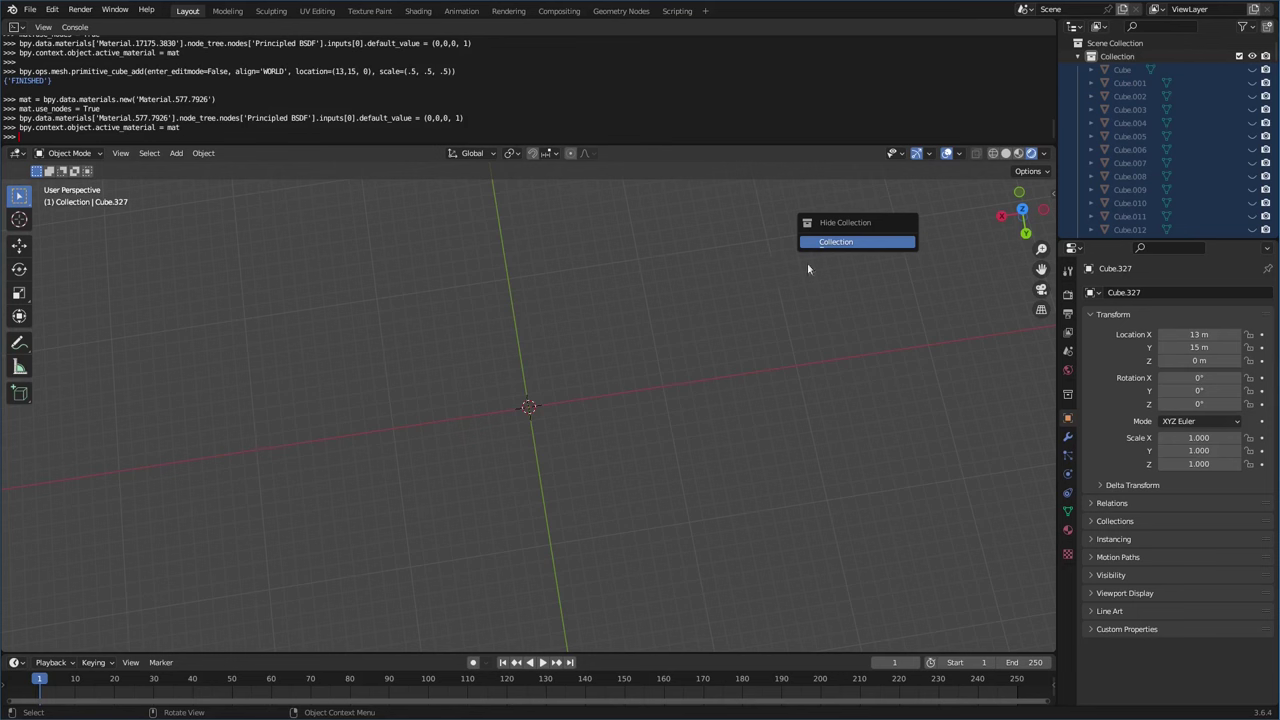
pyautogui.press('Escape')
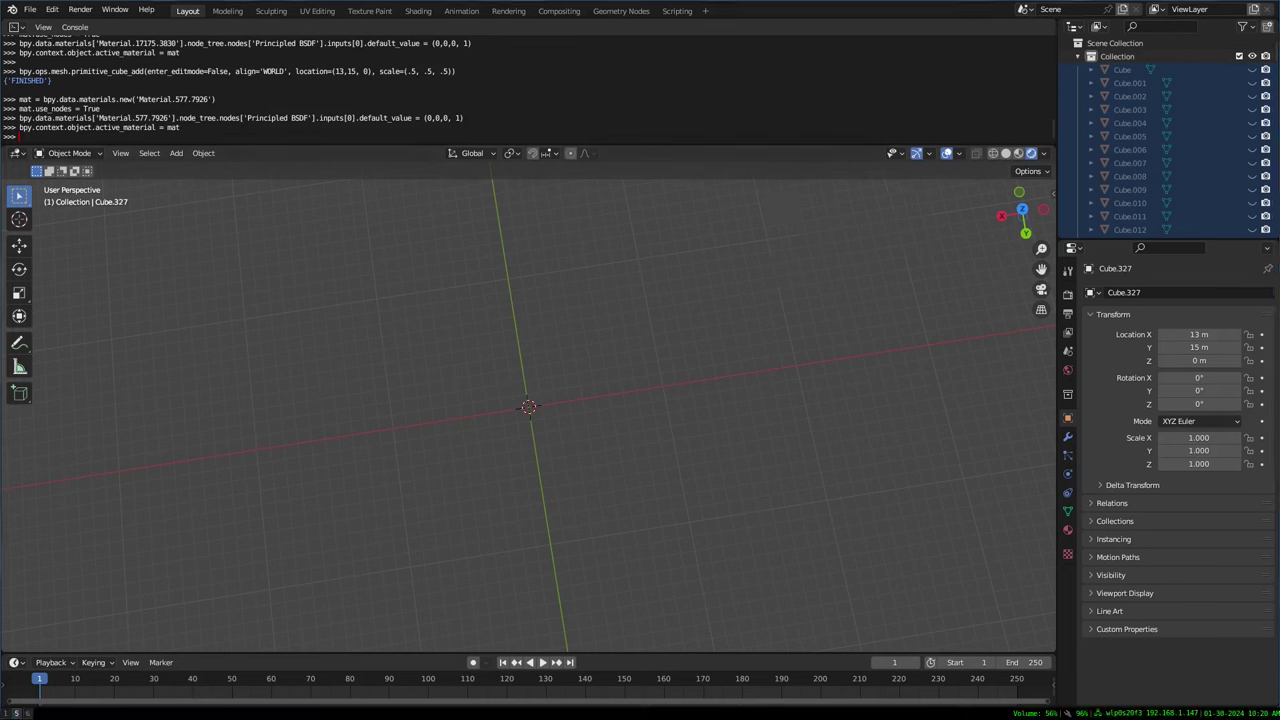
pyautogui.click(1253, 57)
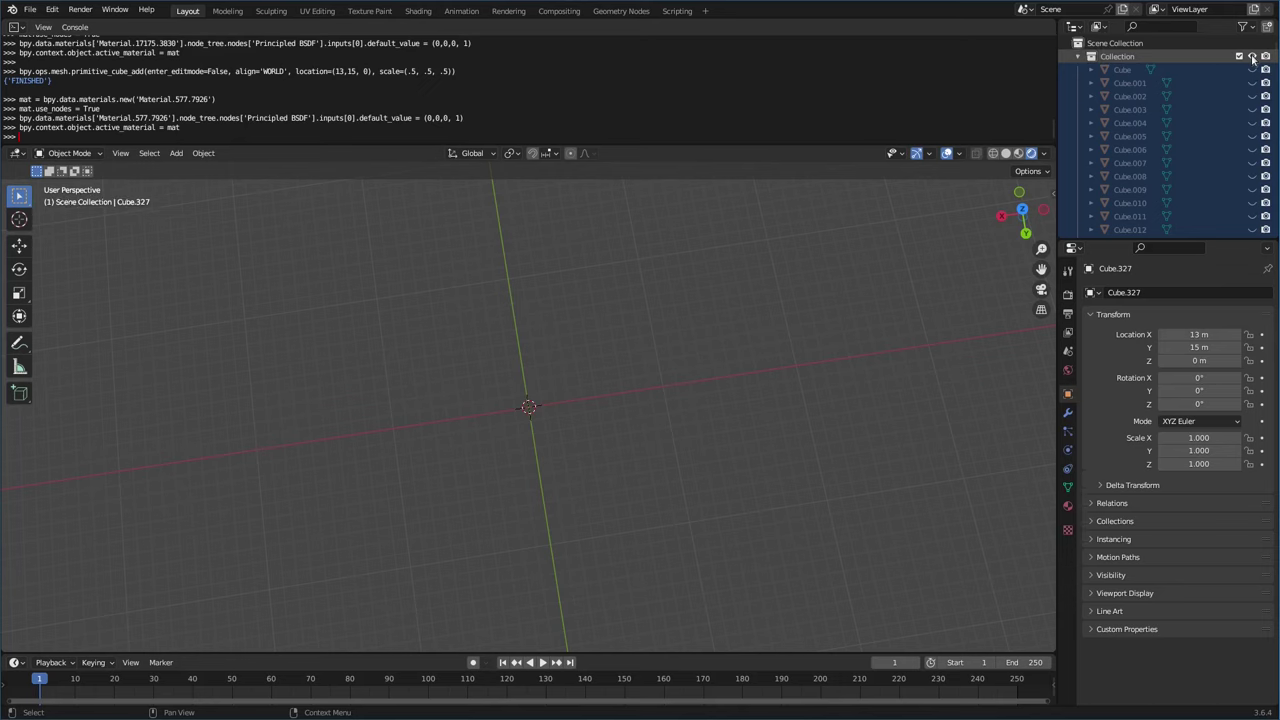
# - Rerun the previous sprite2blend.sh command on turtle_01.png instead of goomba.png, piping it to xclip
pyautogui.hotkey('alt', 'Tab')
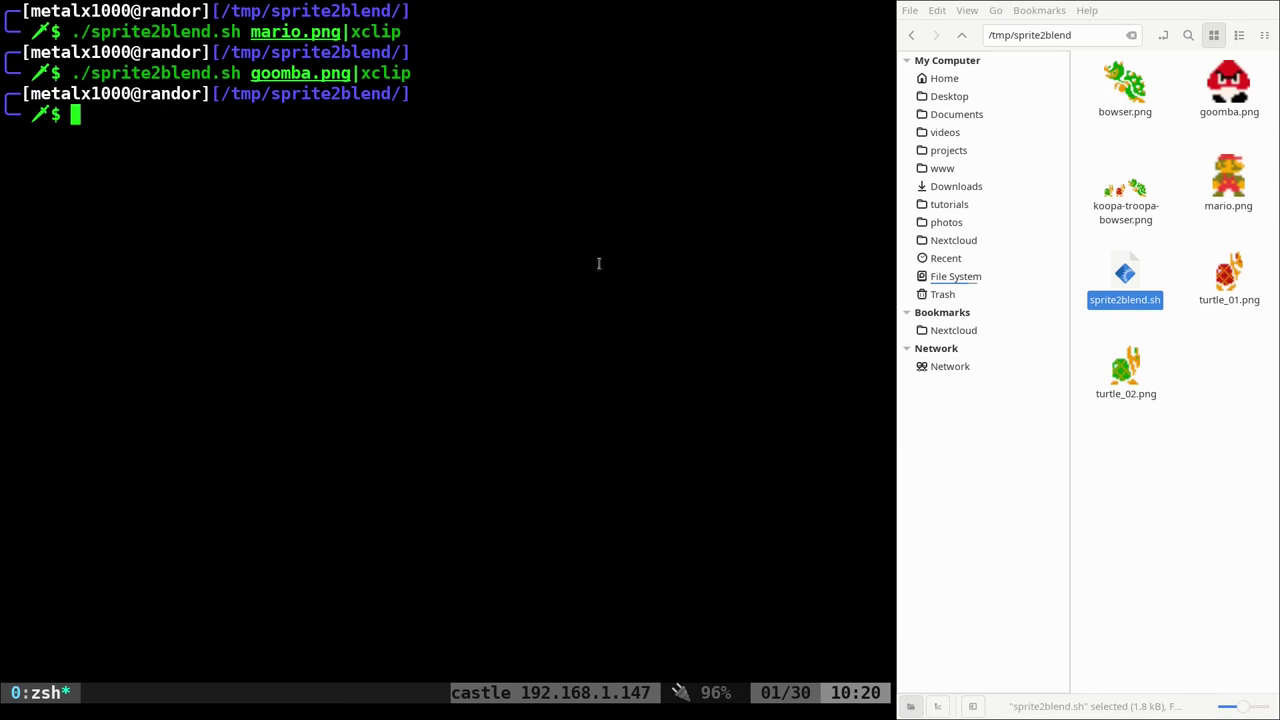
pyautogui.press('Up')
pyautogui.press('Left')
pyautogui.press('Left')
pyautogui.press('Left')
pyautogui.press('Left')
pyautogui.press('Left')
pyautogui.press('Left')
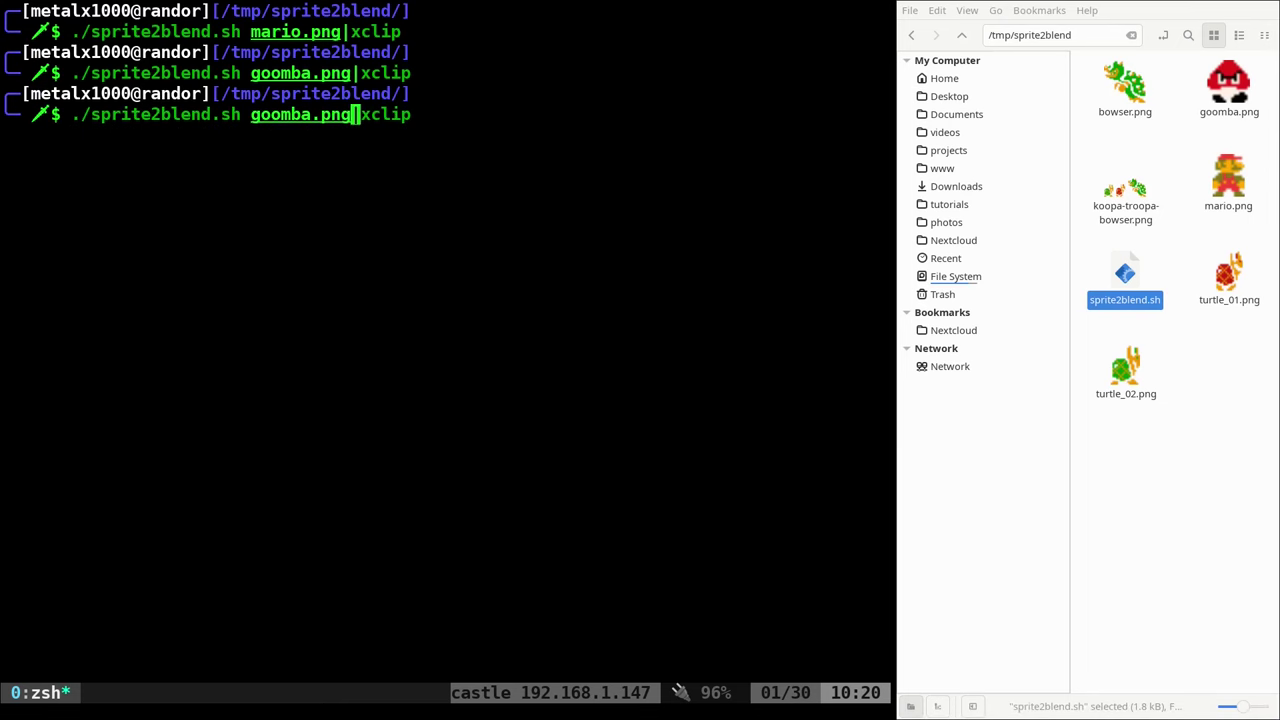
pyautogui.press('BackSpace')
pyautogui.press('BackSpace')
pyautogui.press('BackSpace')
pyautogui.press('BackSpace')
pyautogui.press('BackSpace')
pyautogui.press('BackSpace')
pyautogui.press('BackSpace')
pyautogui.press('BackSpace')
pyautogui.press('BackSpace')
pyautogui.press('BackSpace')
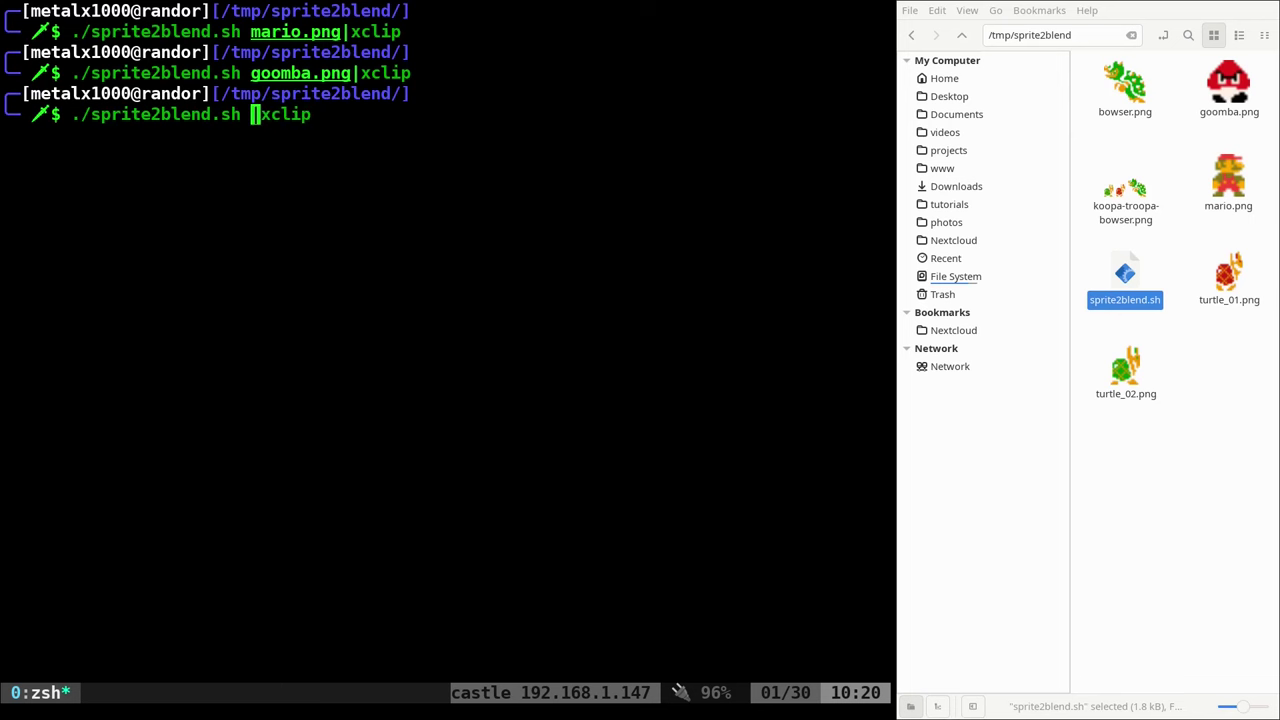
pyautogui.write('tut')
pyautogui.press('Tab')
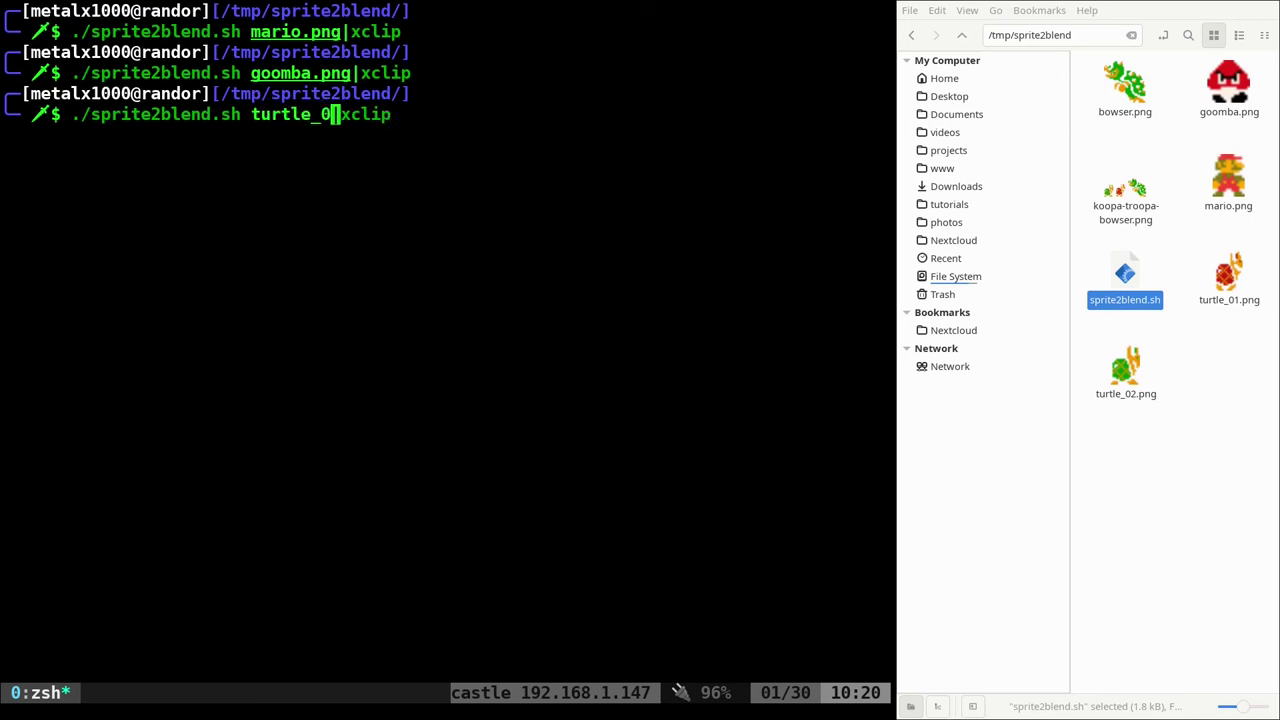
pyautogui.write('1')
pyautogui.press('Tab')
pyautogui.press('Return')
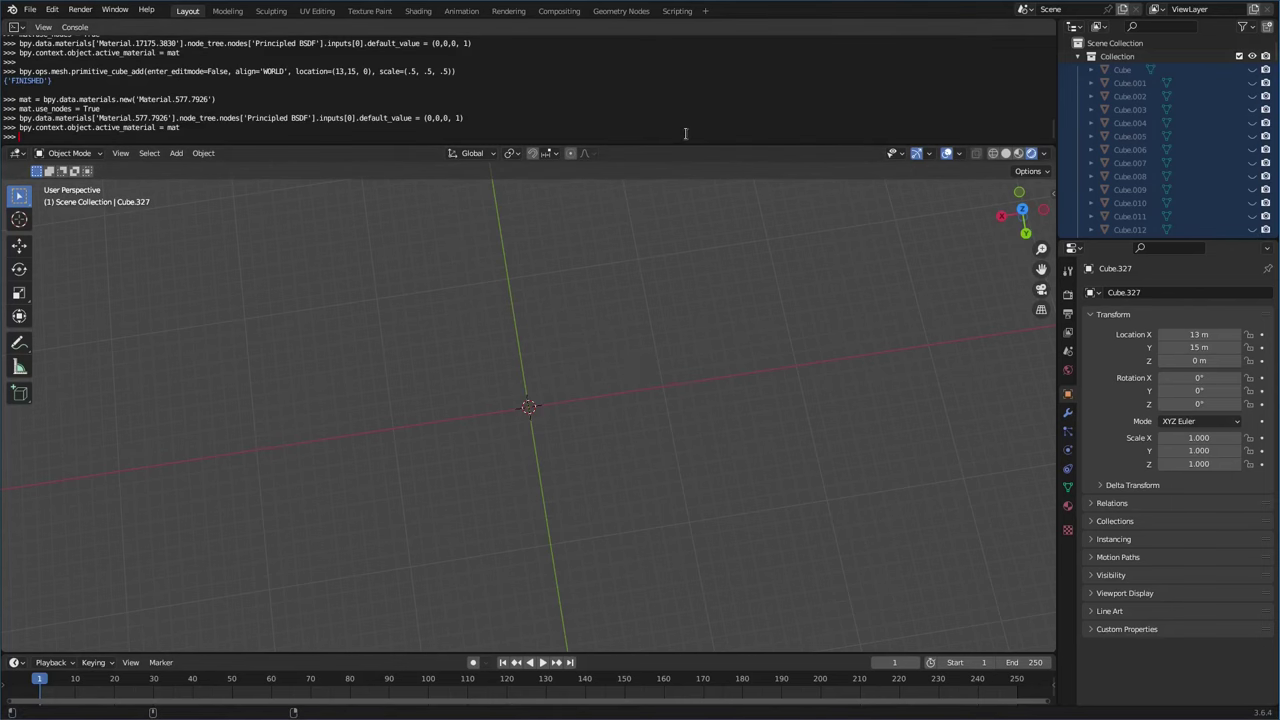
# - Run ./sprite2blend.sh on bowser.png, sending its cube-building commands to the clipboard via xclip
pyautogui.hotkey('alt', 'Tab')
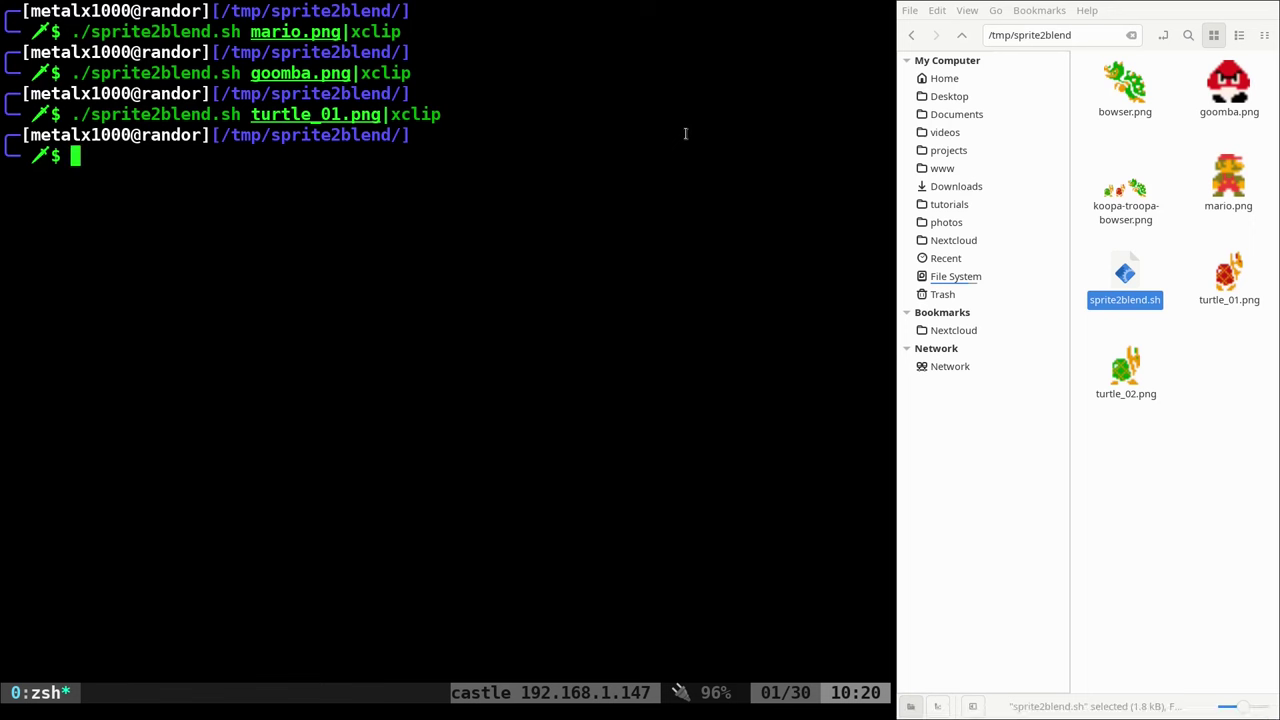
pyautogui.press('Up')
pyautogui.press('Left')
pyautogui.press('Left')
pyautogui.press('Left')
pyautogui.press('Left')
pyautogui.press('Left')
pyautogui.press('Left')
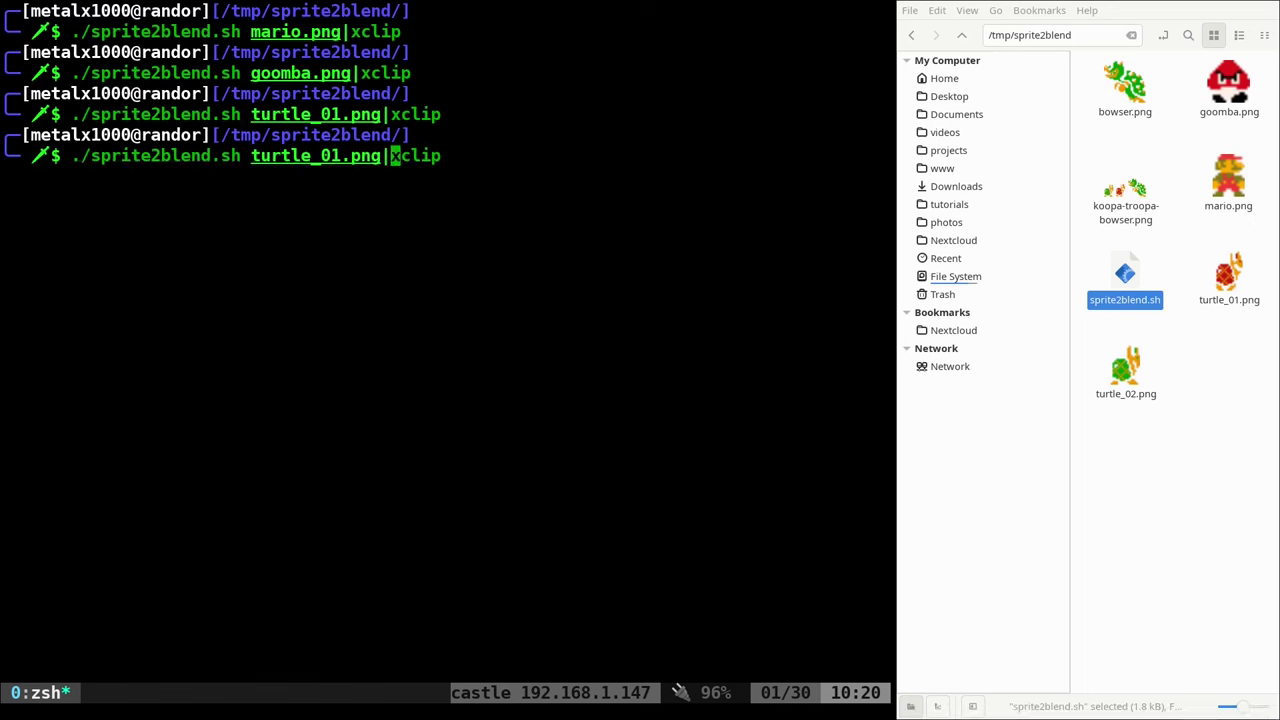
pyautogui.press('BackSpace')
pyautogui.press('BackSpace')
pyautogui.press('BackSpace')
pyautogui.press('BackSpace')
pyautogui.press('BackSpace')
pyautogui.press('BackSpace')
pyautogui.press('BackSpace')
pyautogui.press('BackSpace')
pyautogui.press('BackSpace')
pyautogui.press('BackSpace')
pyautogui.press('BackSpace')
pyautogui.press('BackSpace')
pyautogui.press('BackSpace')
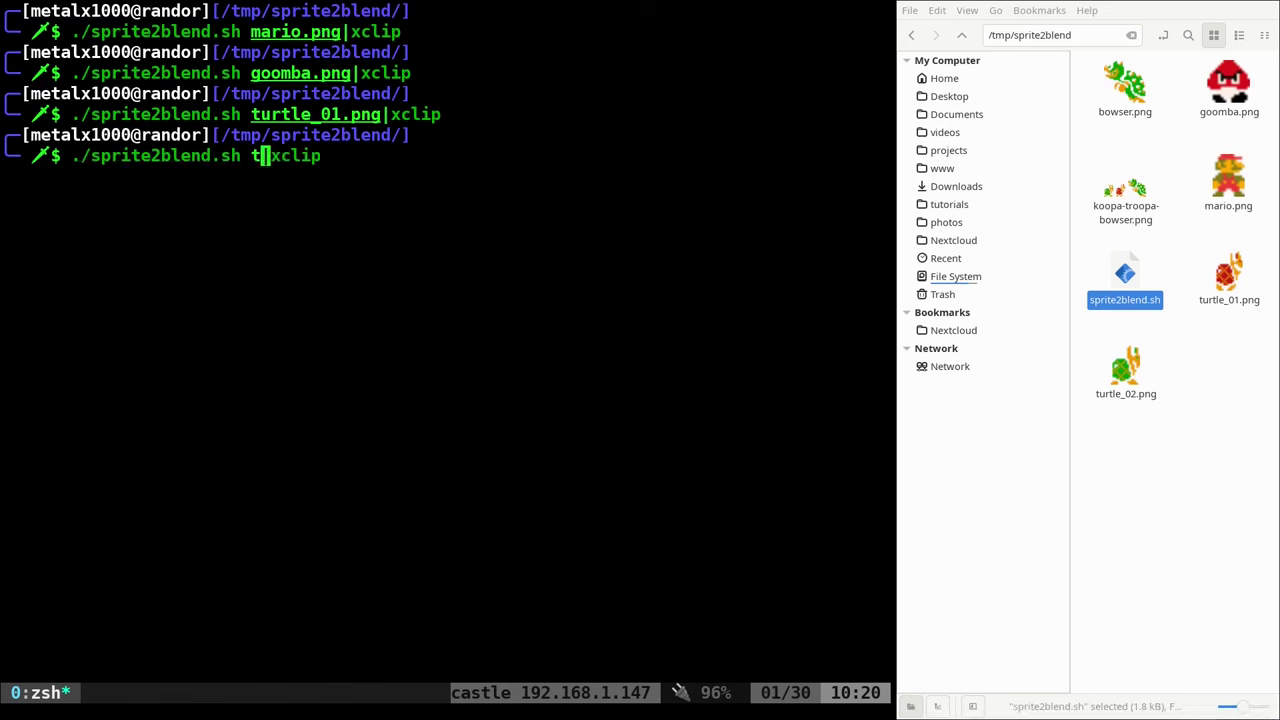
pyautogui.write('bows')
pyautogui.press('Tab')
pyautogui.press('Return')
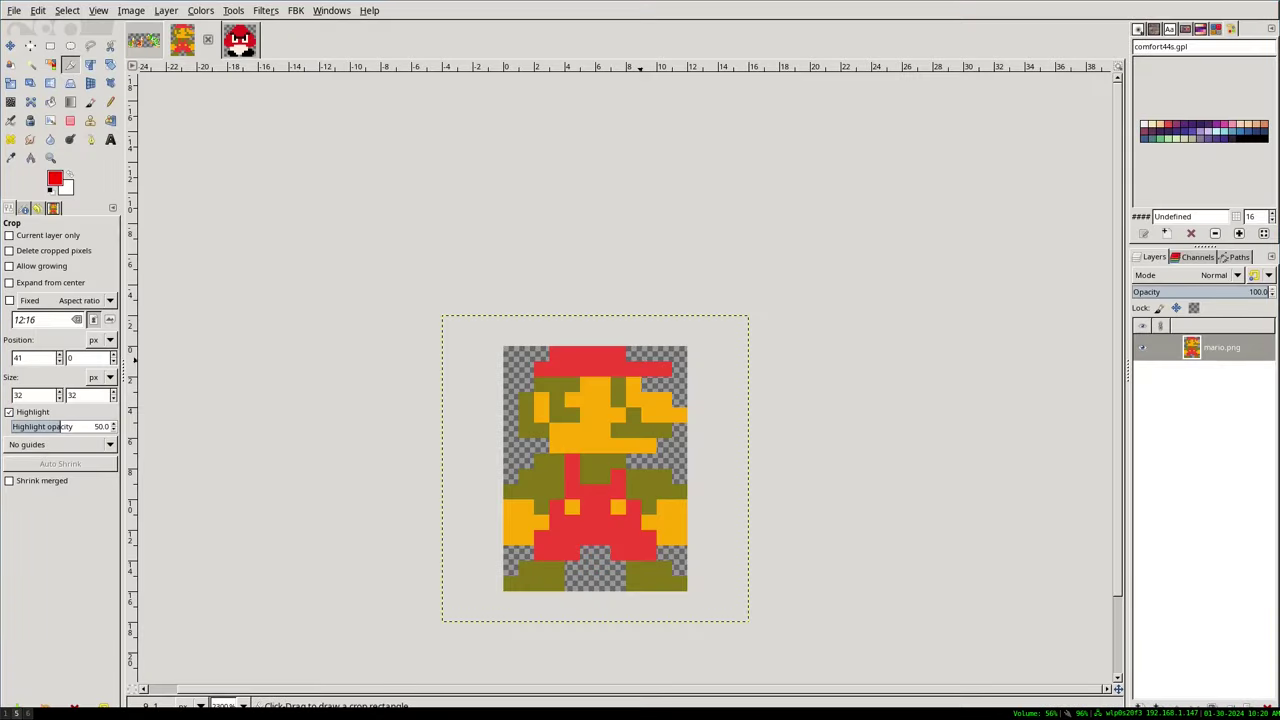
# - Cycle through the workspaces, glancing at GIMP's mario.png, and end back at the terminal
pyautogui.press('super+1')
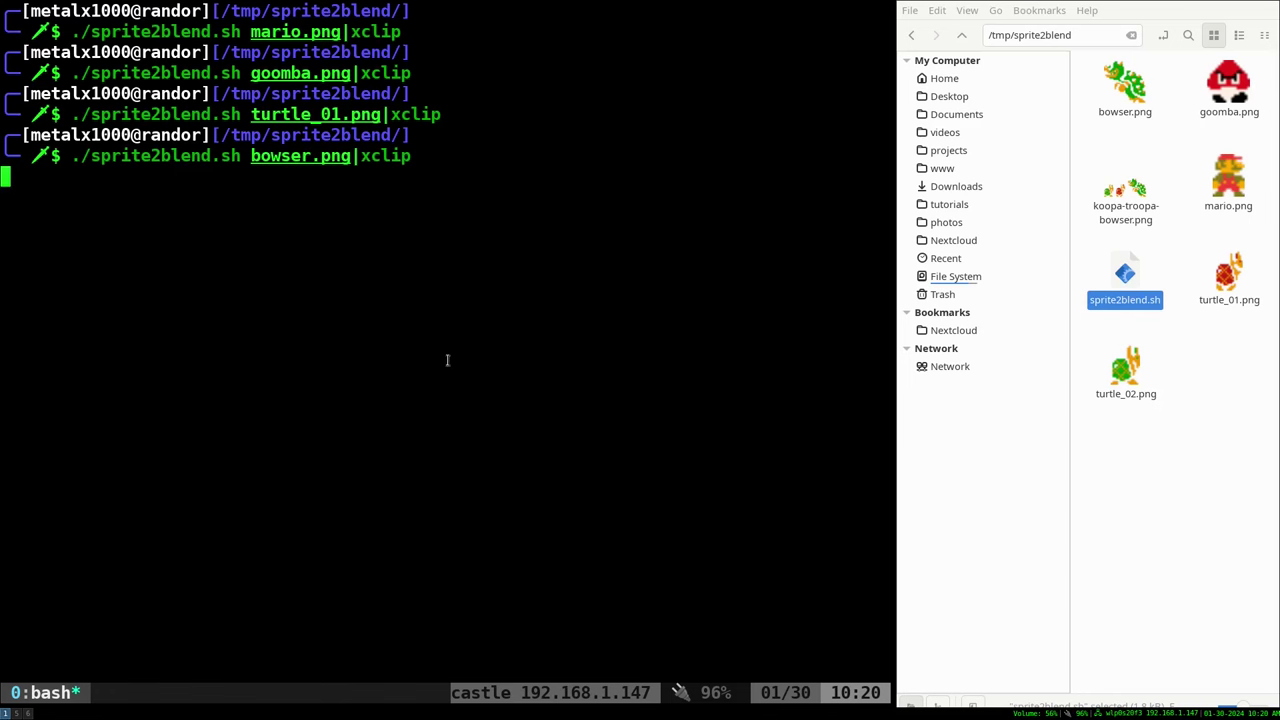
pyautogui.press('super+5')
pyautogui.press('super+2')
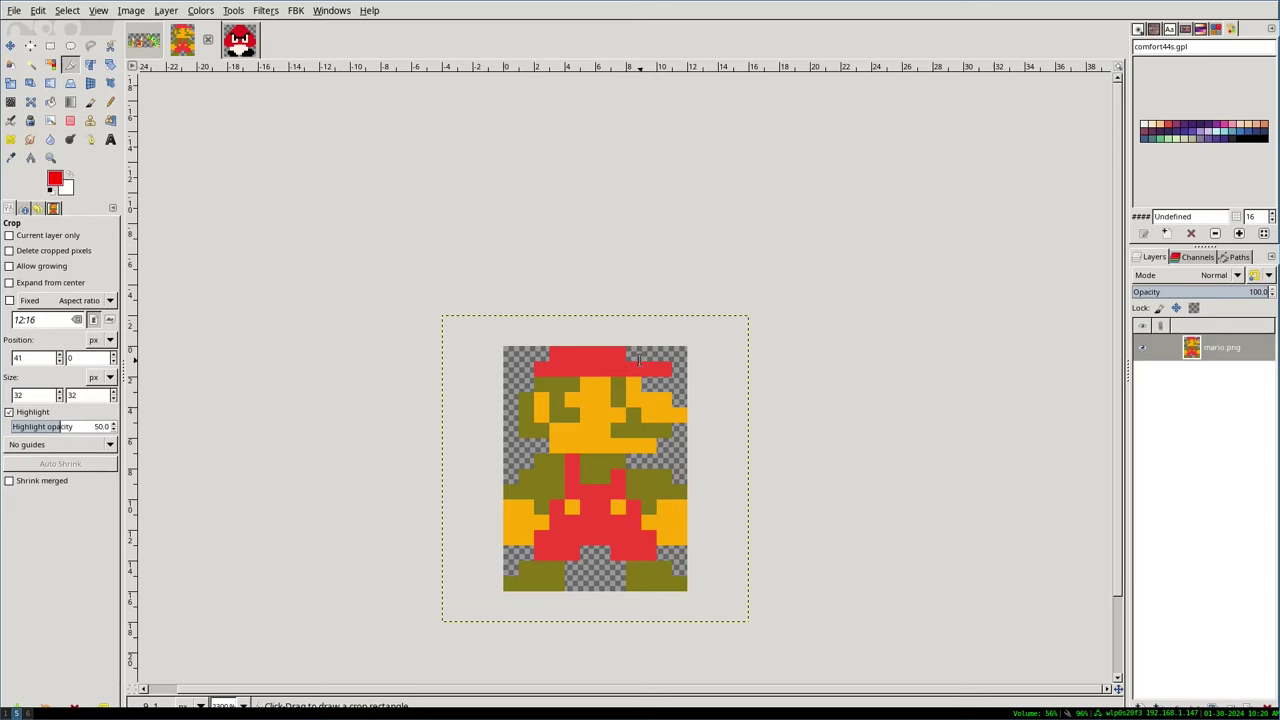
pyautogui.press('super+1')
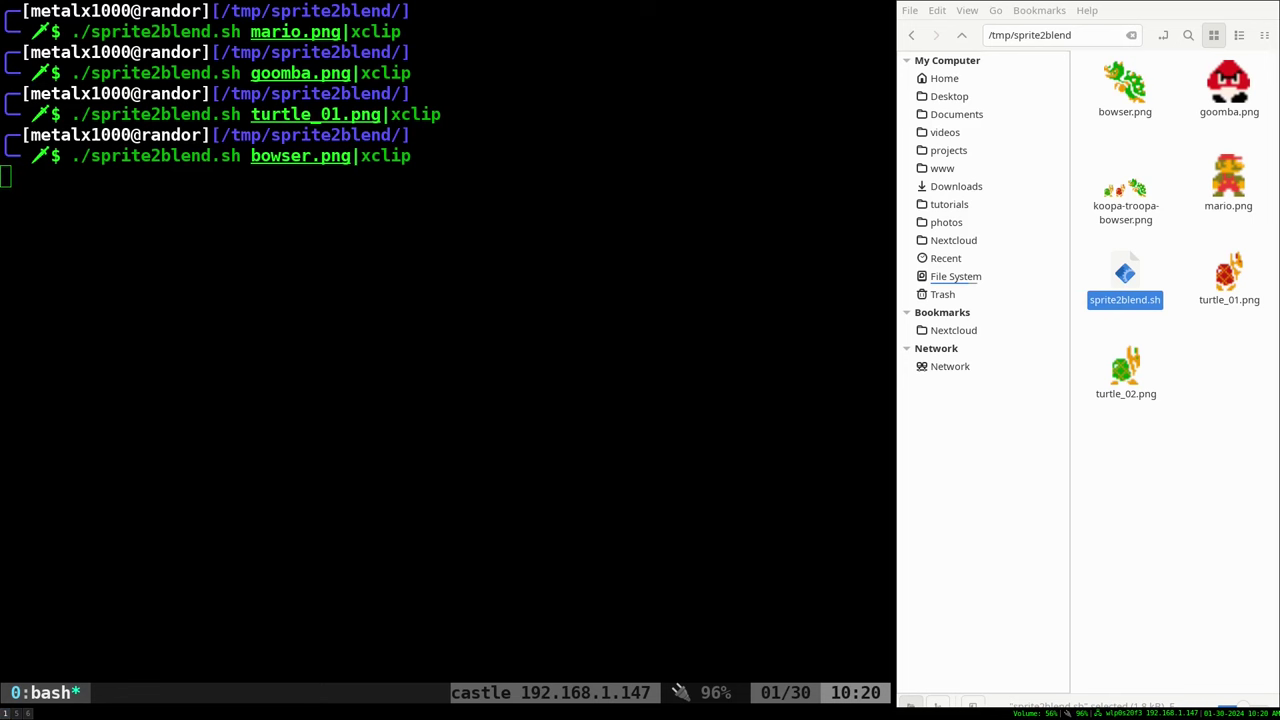
# - Orbit around the cube-built turtle and switch its shading from Solid to Material Preview to Rendered
pyautogui.press('super+2')
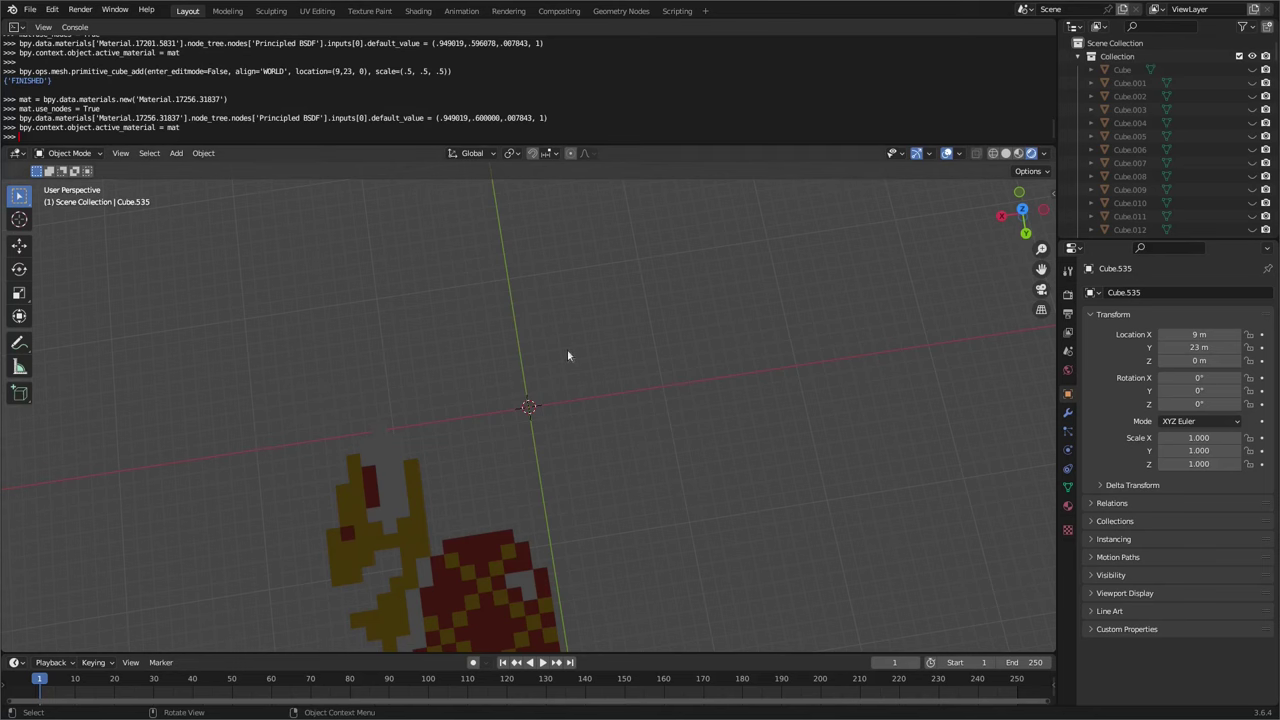
pyautogui.moveTo(606, 346); pyautogui.dragTo(666, 434, button='middle')
pyautogui.moveTo(475, 555); pyautogui.dragTo(462, 520, button='middle')
pyautogui.scroll(5, 462, 520)
pyautogui.scroll(-3, 461, 528)
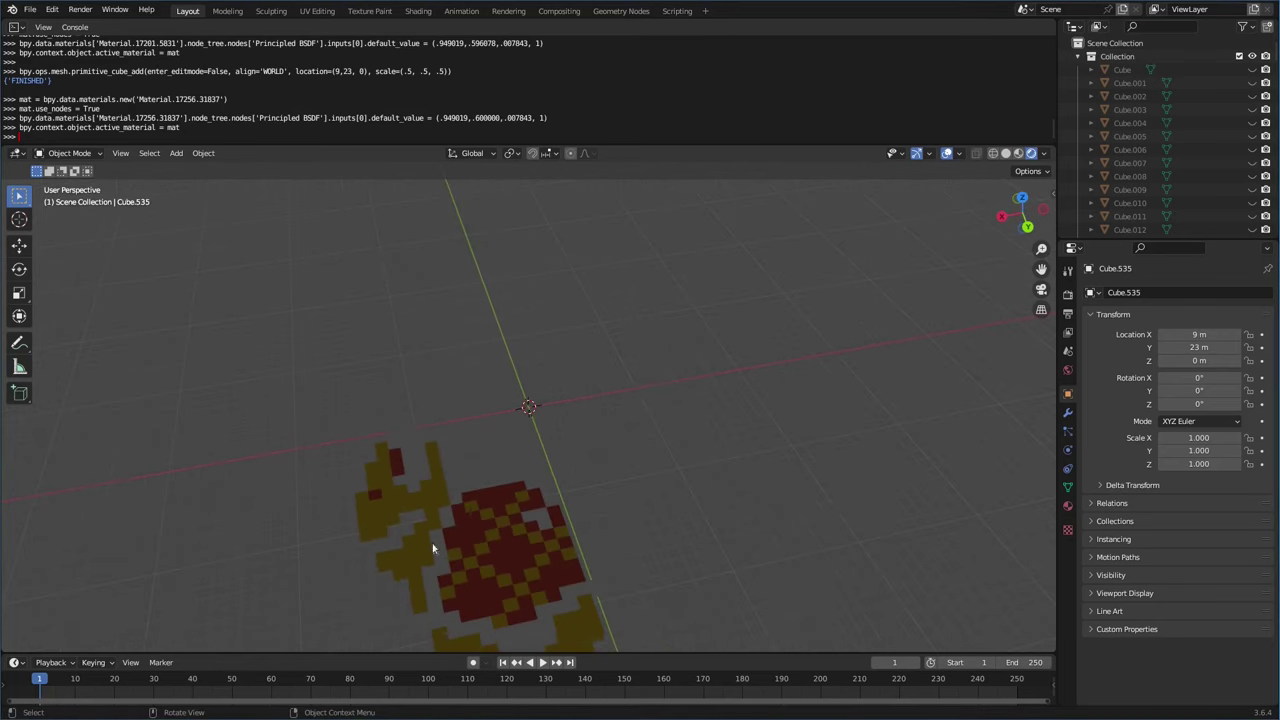
pyautogui.click(1005, 153)
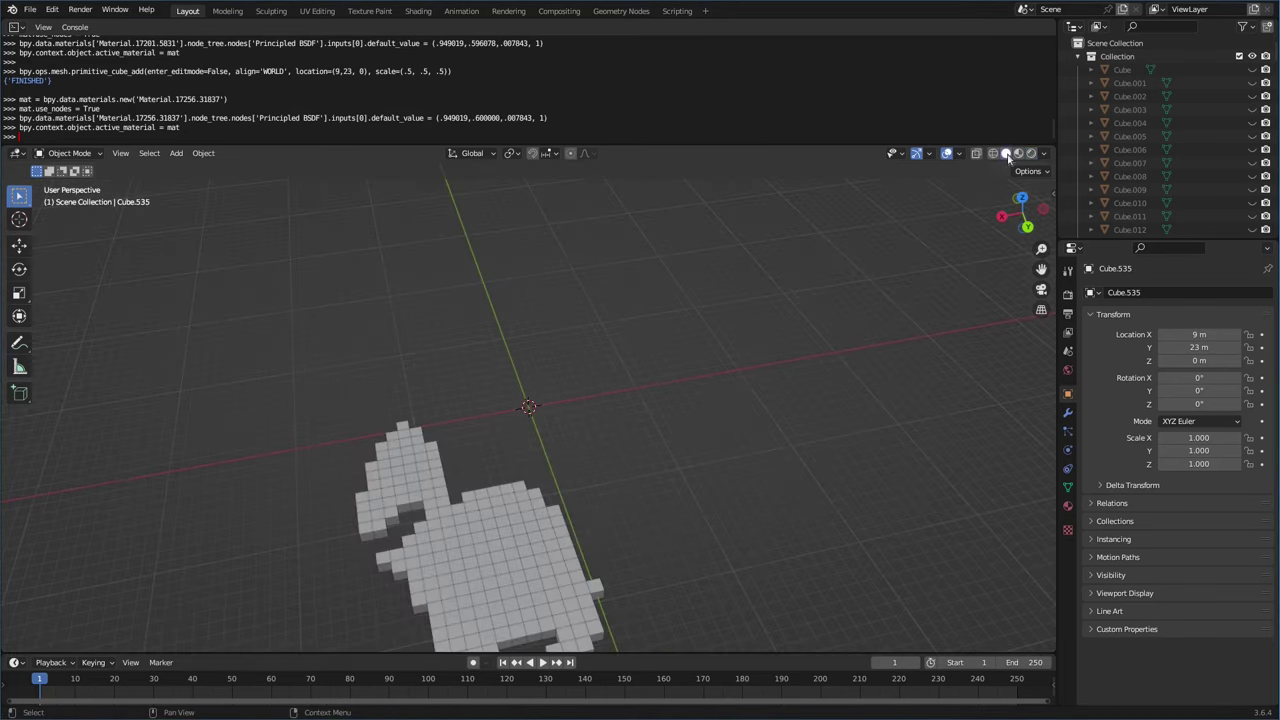
pyautogui.click(1018, 153)
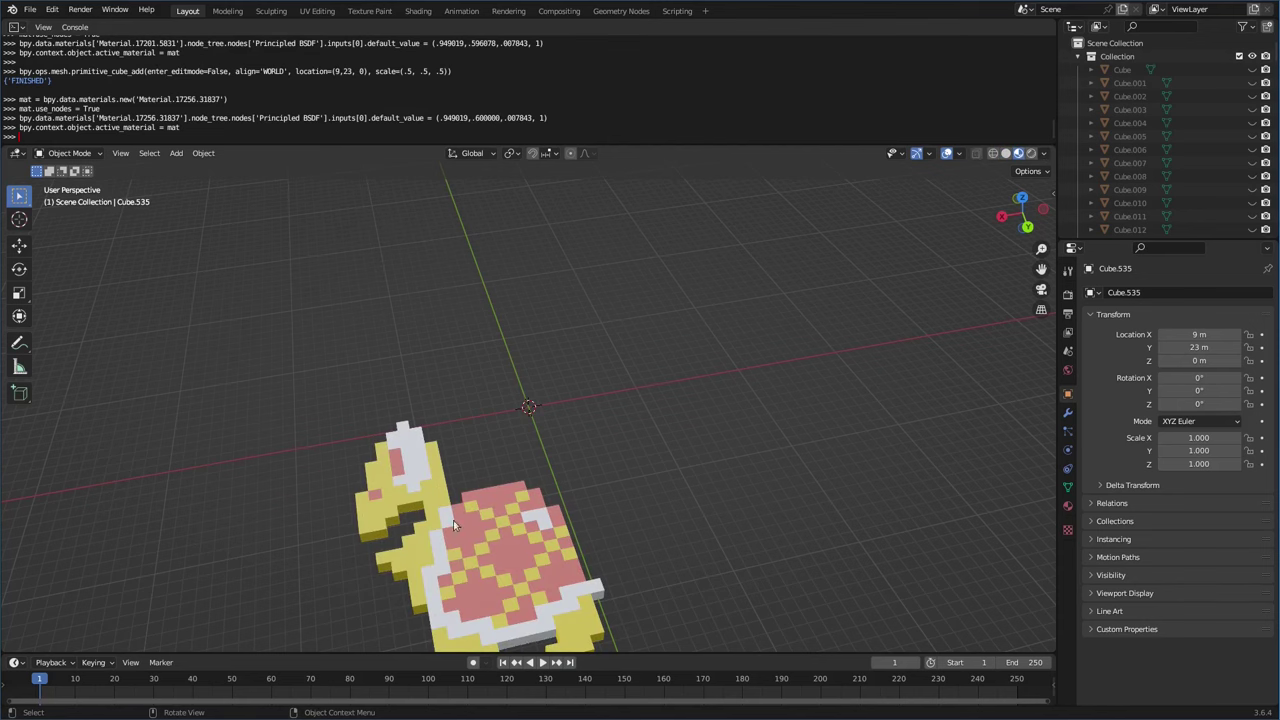
pyautogui.scroll(-3, 584, 452)
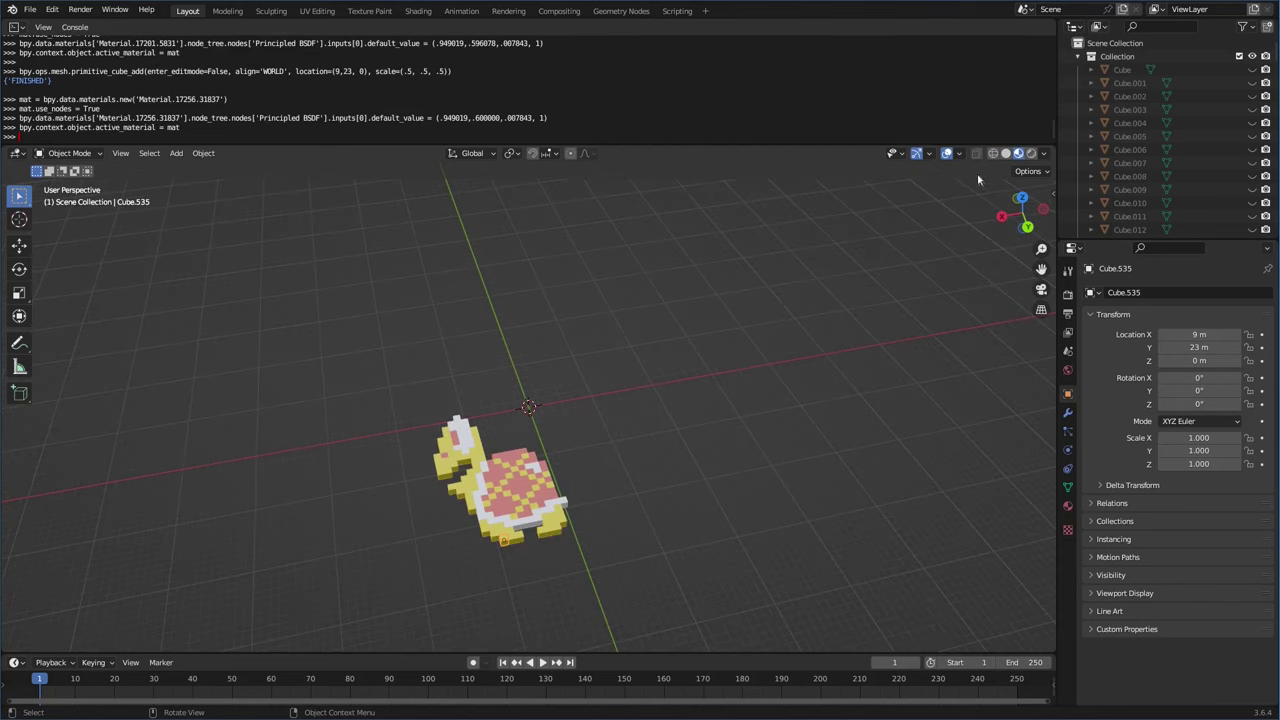
pyautogui.click(1031, 153)
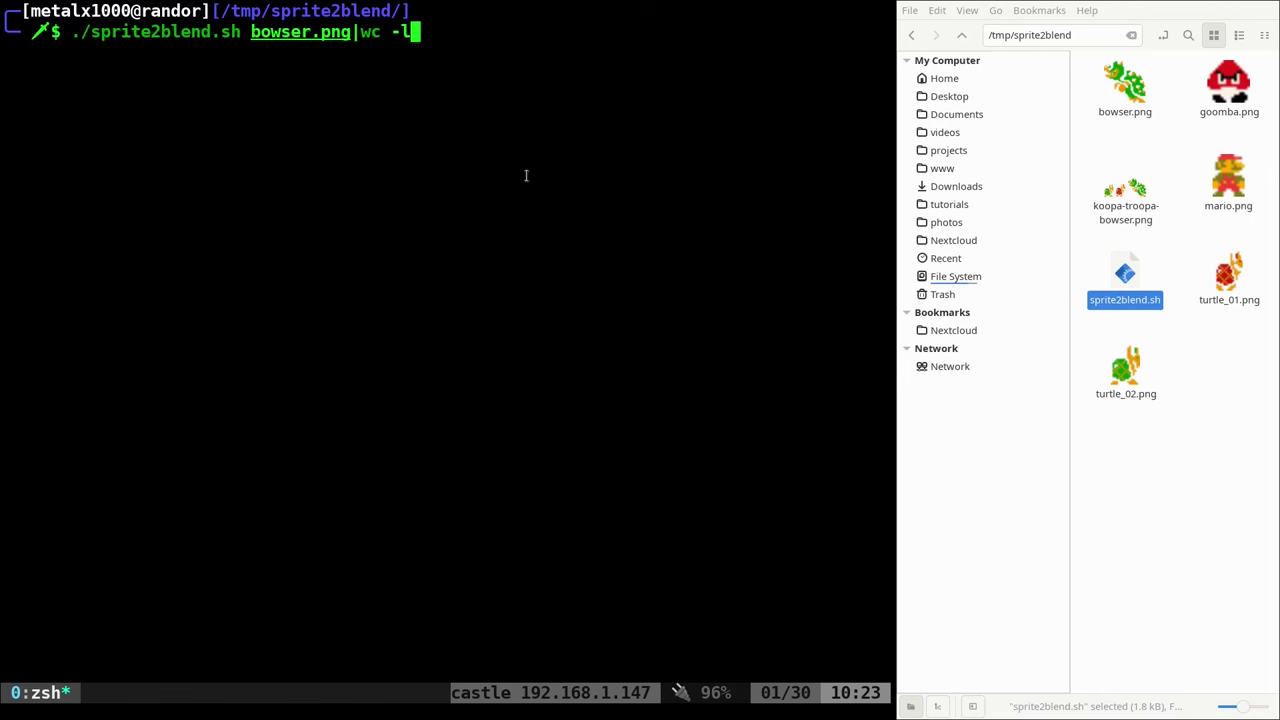
# - Run wc -l on Bowser's script output, which counts 3186 lines
pyautogui.press('Return')
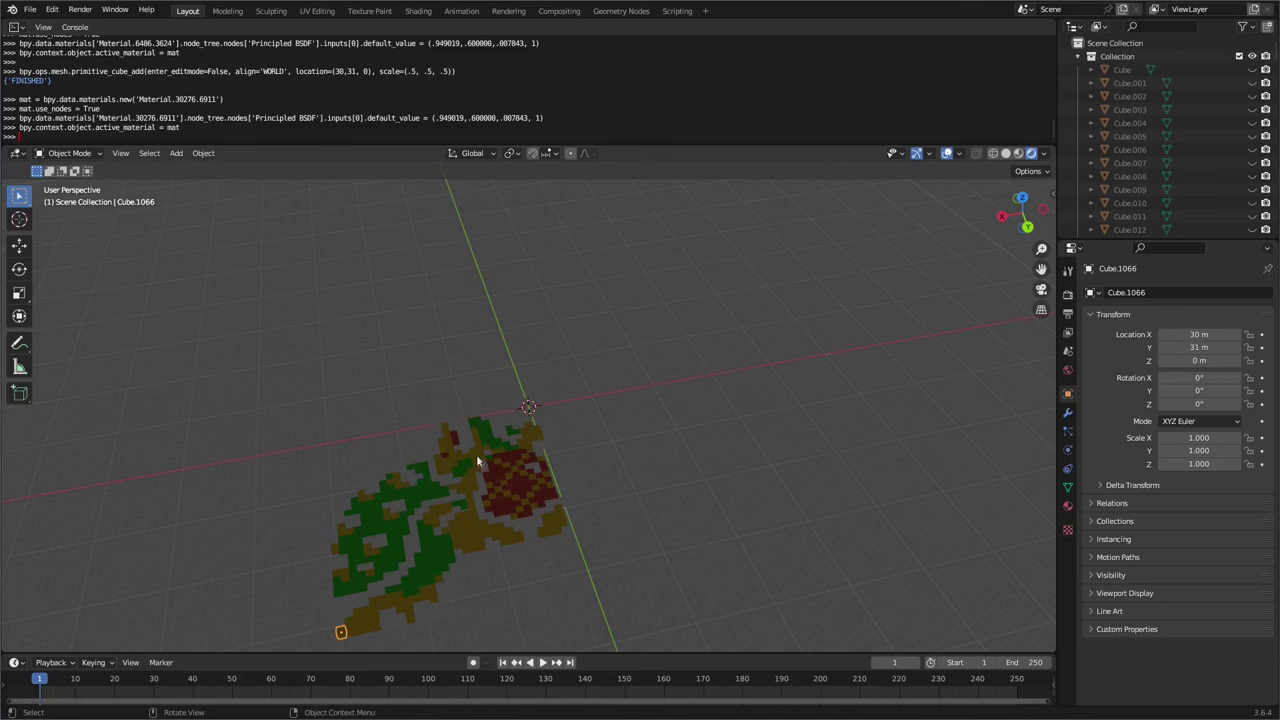
# - Select all 739 Bowser sprite cubes and delete them
pyautogui.scroll(5, 476, 454)
pyautogui.scroll(-4, 477, 451)
pyautogui.scroll(-3, 466, 465)
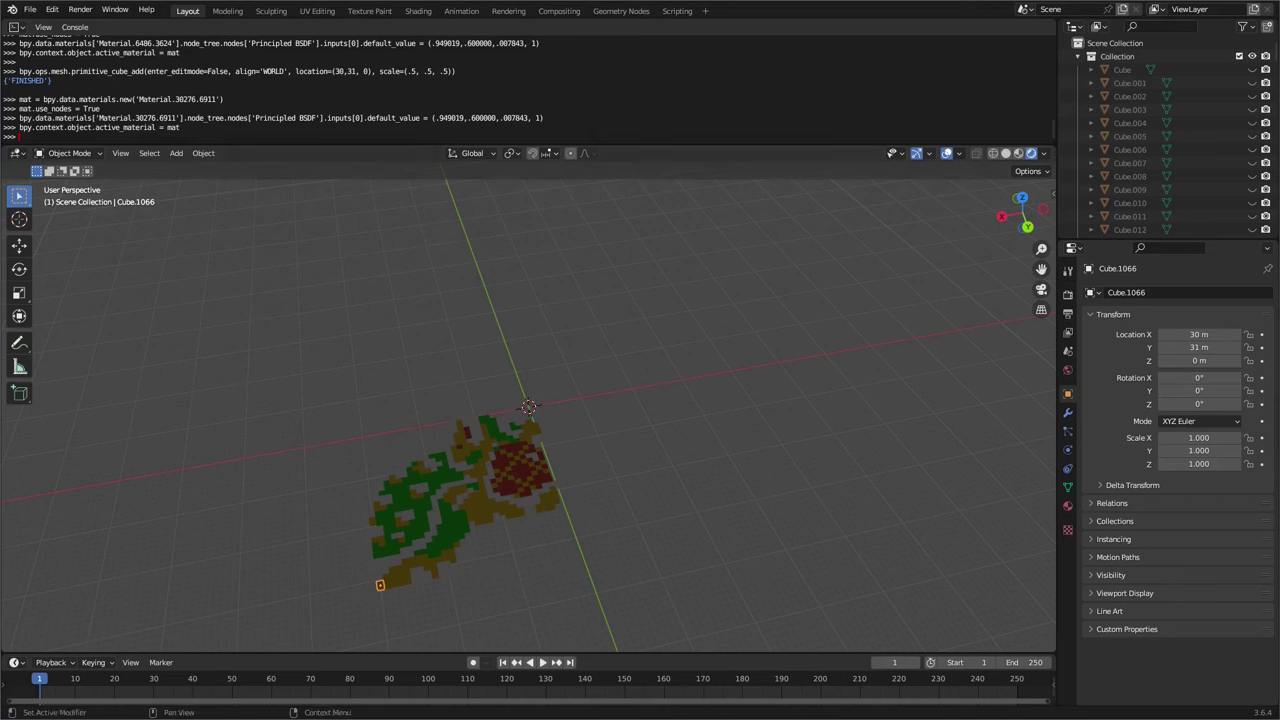
pyautogui.click(513, 467)
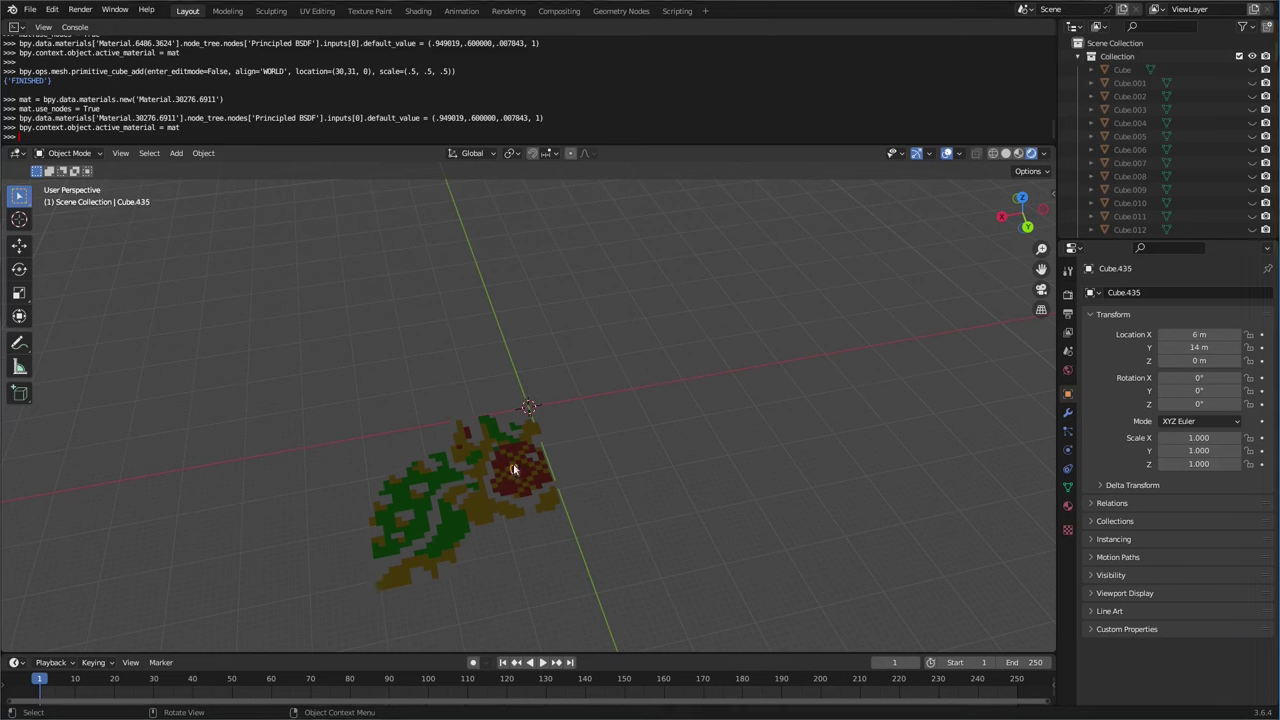
pyautogui.press('a')
pyautogui.press('Delete')
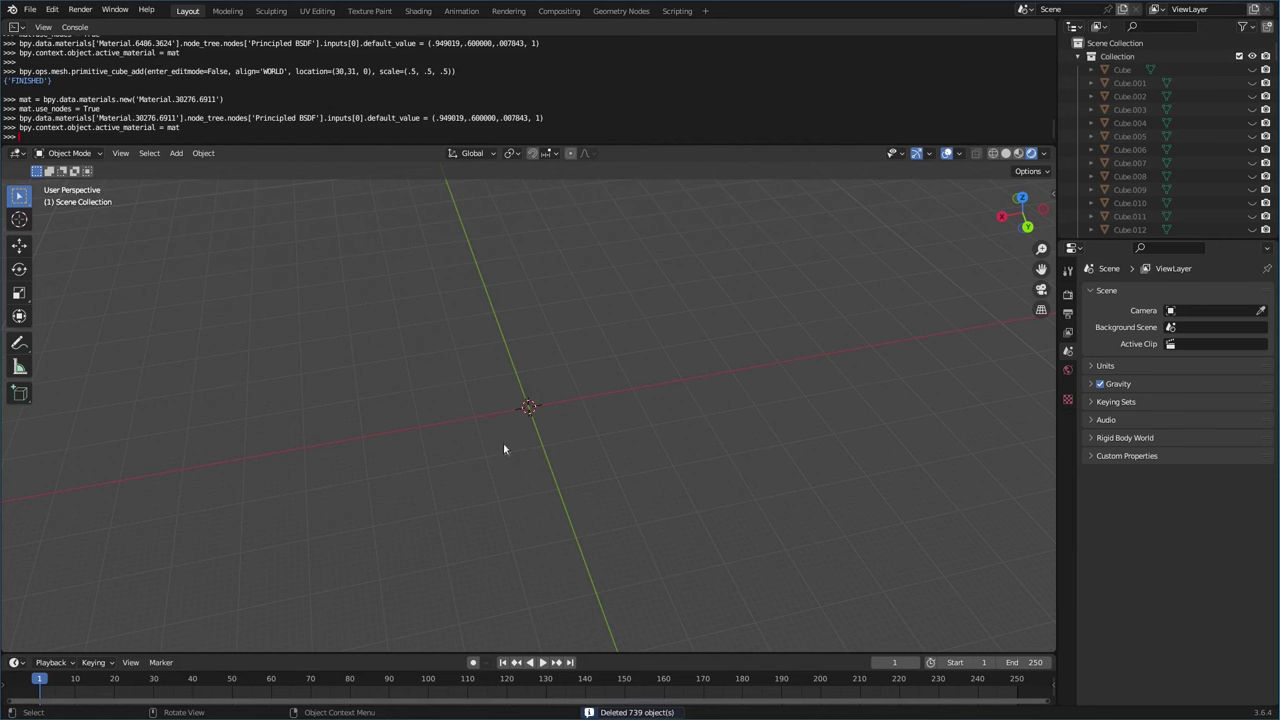
# - From the terminal workspace, launch vim on sprite2blend.sh using the completed file name
pyautogui.press('super')
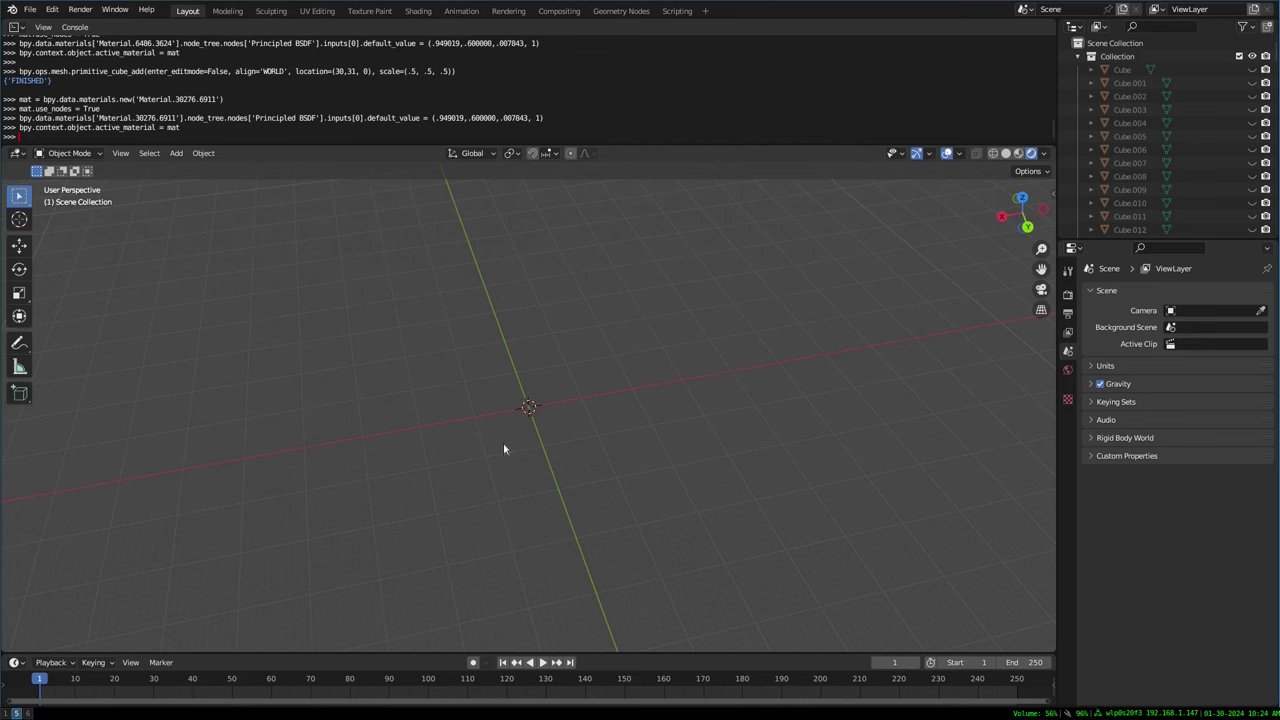
pyautogui.press('super+1')
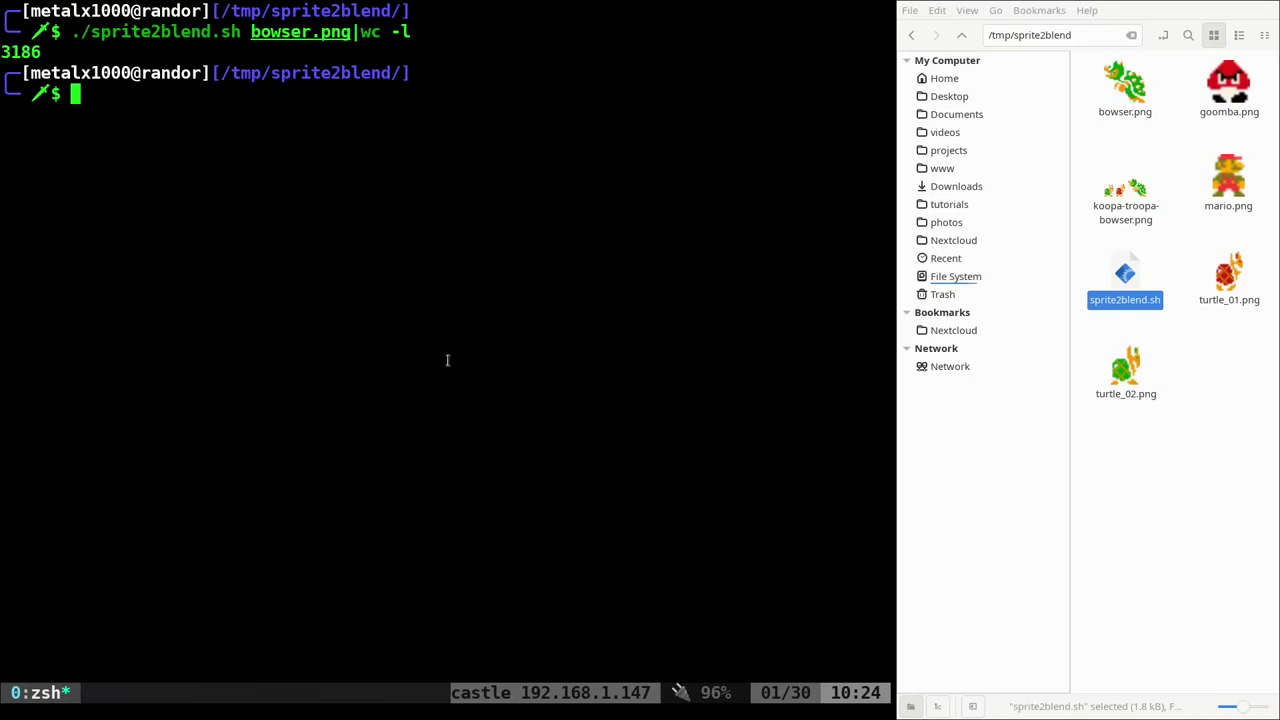
pyautogui.write('vim s')
pyautogui.press('Tab')
pyautogui.press('Return')
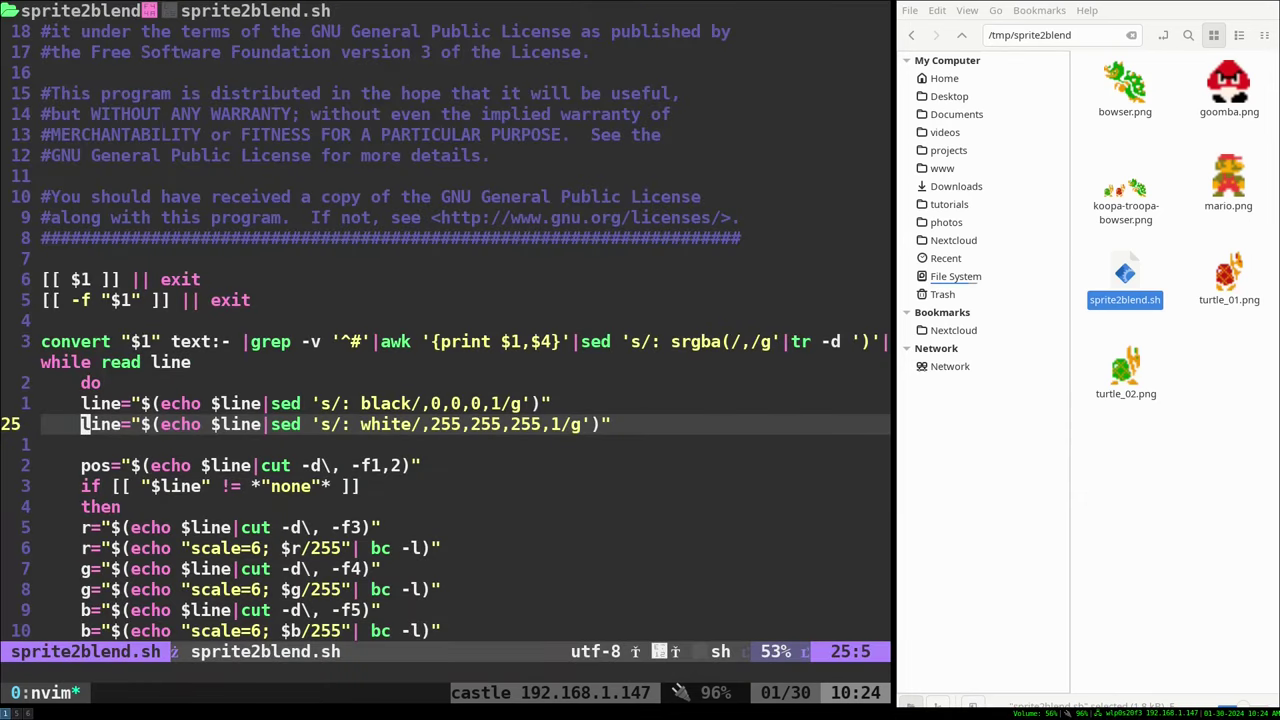
# - Make the editor fullscreen and highlight the "$1" argument check and the -f file-exists check
pyautogui.press('super+f')
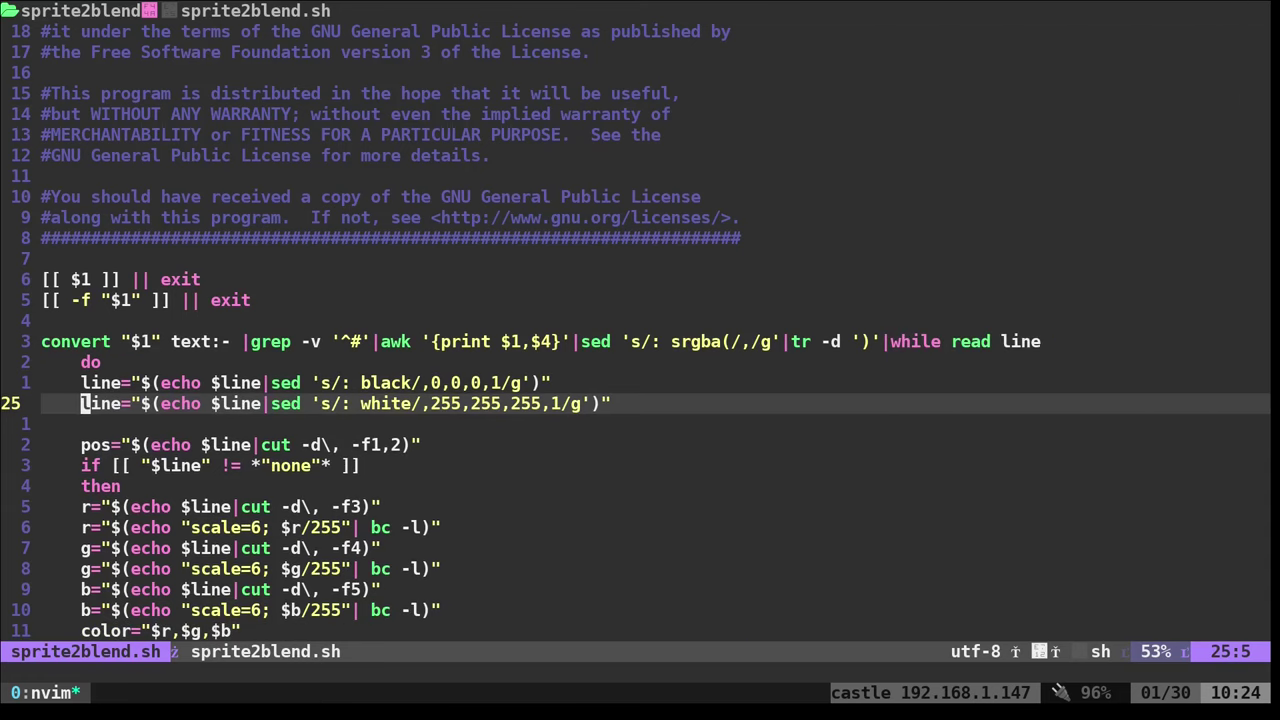
pyautogui.moveTo(72, 279); pyautogui.dragTo(191, 280)
pyautogui.moveTo(72, 300); pyautogui.dragTo(141, 300)
pyautogui.click(239, 310)
# - Walk through the convert pipeline: the grep # pattern, the srgba sed substitution and tr's parenthesis removal
pyautogui.moveTo(41, 341); pyautogui.dragTo(234, 342)
pyautogui.click(265, 343)
pyautogui.moveTo(363, 343)
pyautogui.mouseDown()
pyautogui.moveTo(345, 343)
pyautogui.moveTo(361, 343)
pyautogui.mouseUp()
pyautogui.click(512, 342)
pyautogui.moveTo(658, 342); pyautogui.dragTo(746, 346)
pyautogui.click(866, 347)
pyautogui.click(865, 342)
# - Highlight the colour maths: the 255 divisor, scale=6 precision, 'none' transparency check and $r,$g,$b string
pyautogui.press('j')
pyautogui.press('j')
pyautogui.press('j')
pyautogui.press('j')
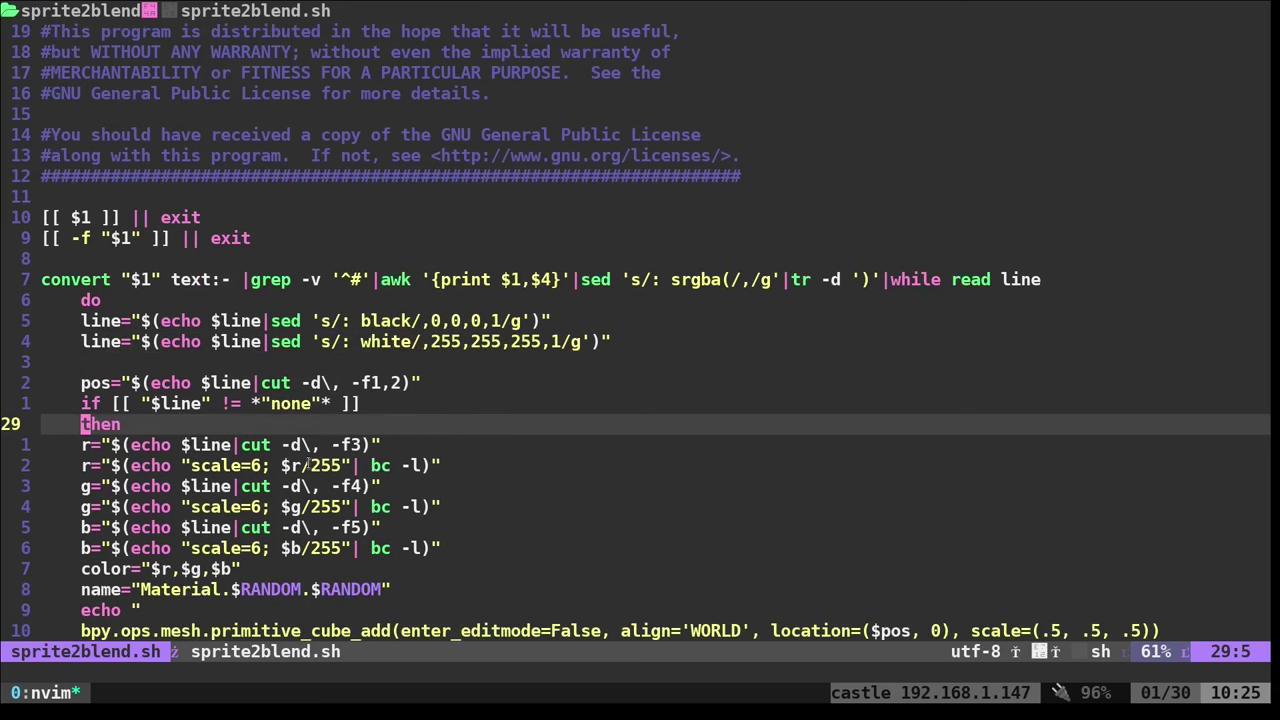
pyautogui.moveTo(308, 465); pyautogui.dragTo(341, 465)
pyautogui.moveTo(429, 341); pyautogui.dragTo(461, 341)
pyautogui.moveTo(248, 465); pyautogui.dragTo(259, 465)
pyautogui.moveTo(272, 403); pyautogui.dragTo(310, 403)
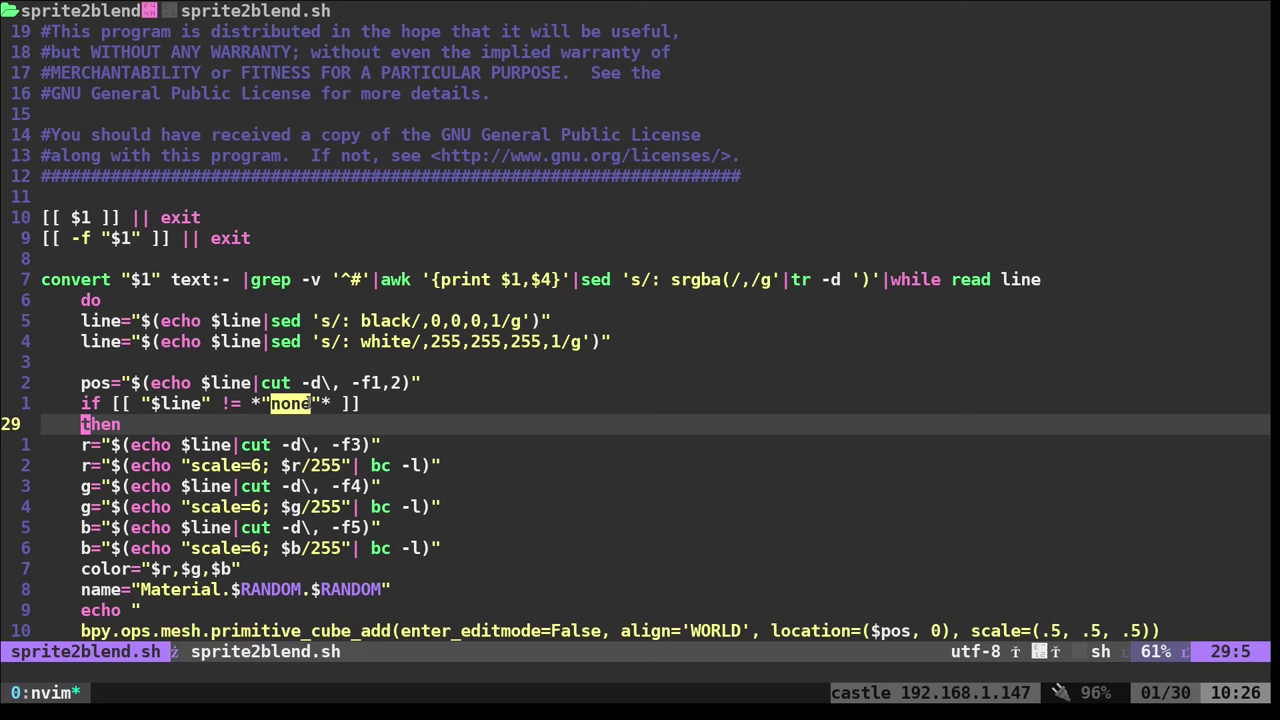
pyautogui.press('j')
pyautogui.press('j')
pyautogui.press('j')
pyautogui.press('j')
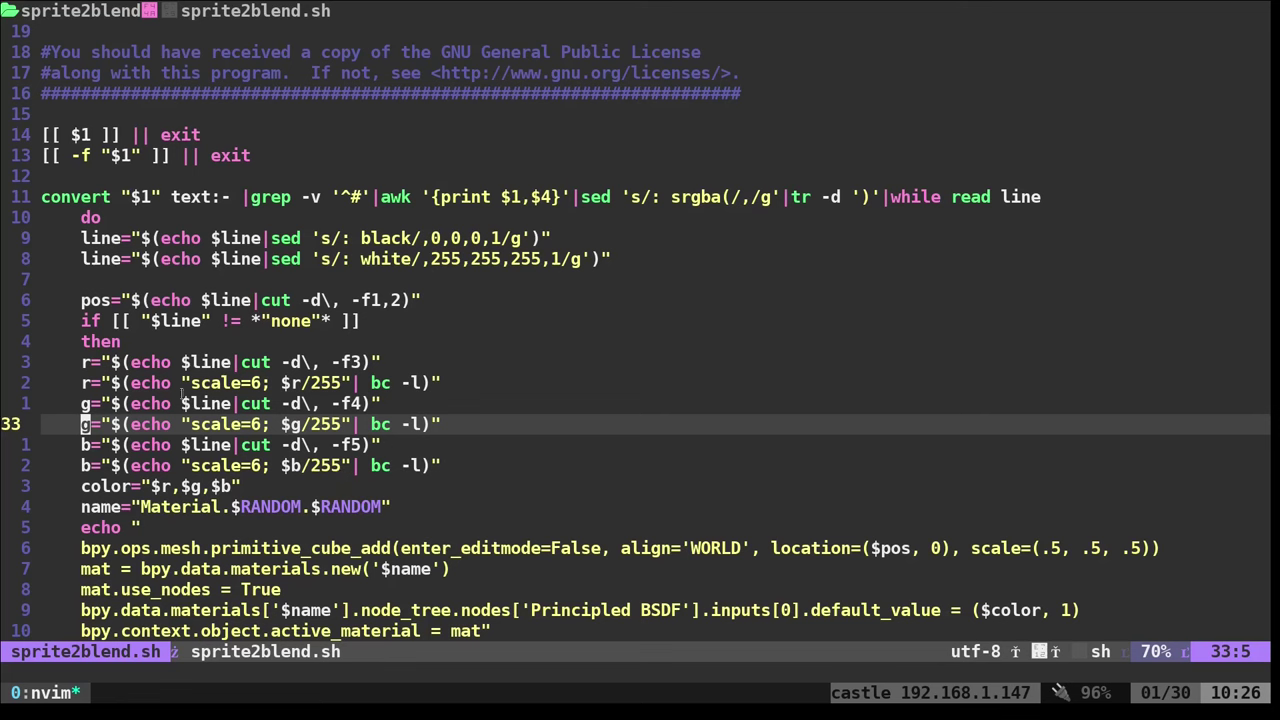
pyautogui.moveTo(149, 486); pyautogui.dragTo(226, 486)
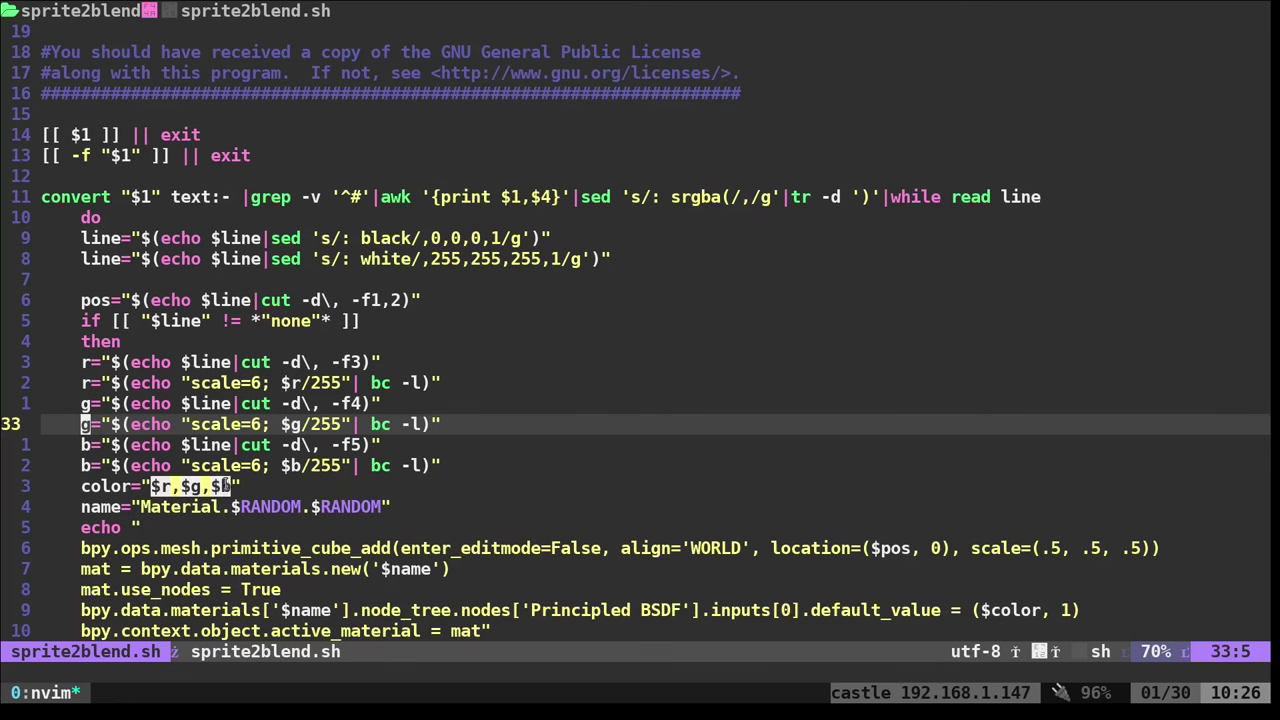
# - Highlight the Material.$RANDOM.$RANDOM name, the cube-adding bpy command and the new-material creation line
pyautogui.press('j')
pyautogui.press('j')
pyautogui.press('j')
pyautogui.press('j')
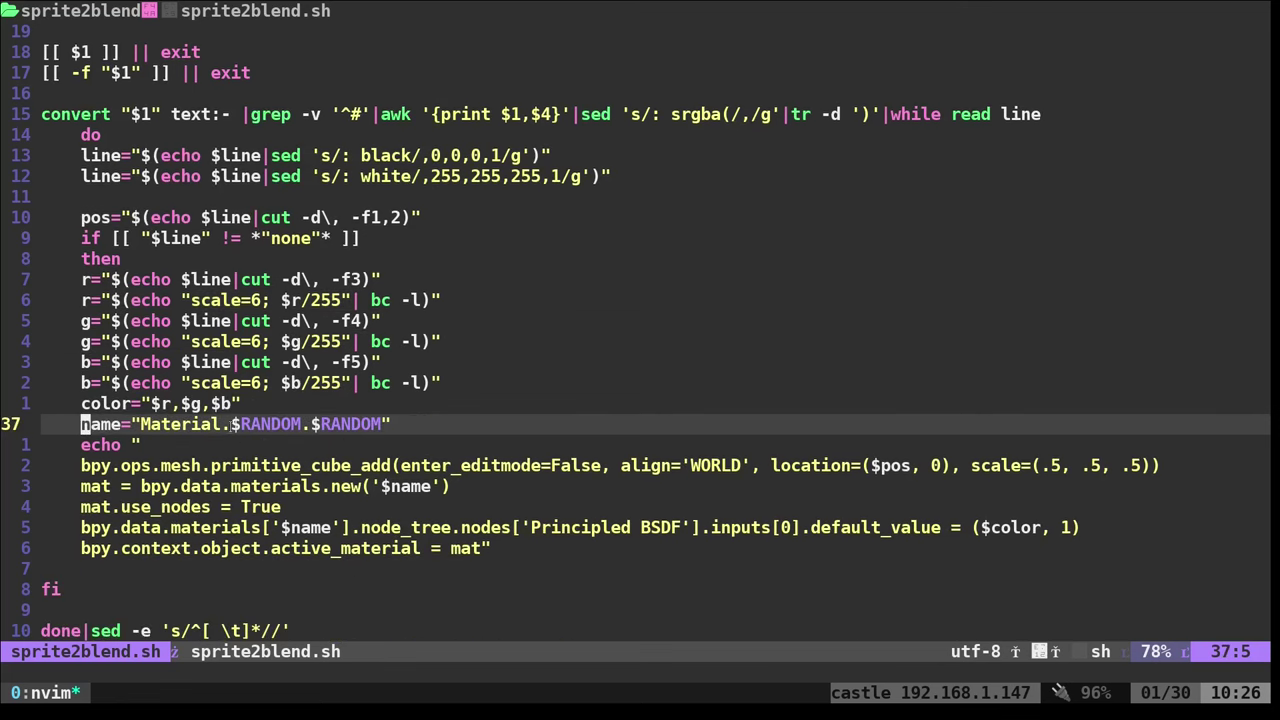
pyautogui.moveTo(229, 424); pyautogui.dragTo(381, 424)
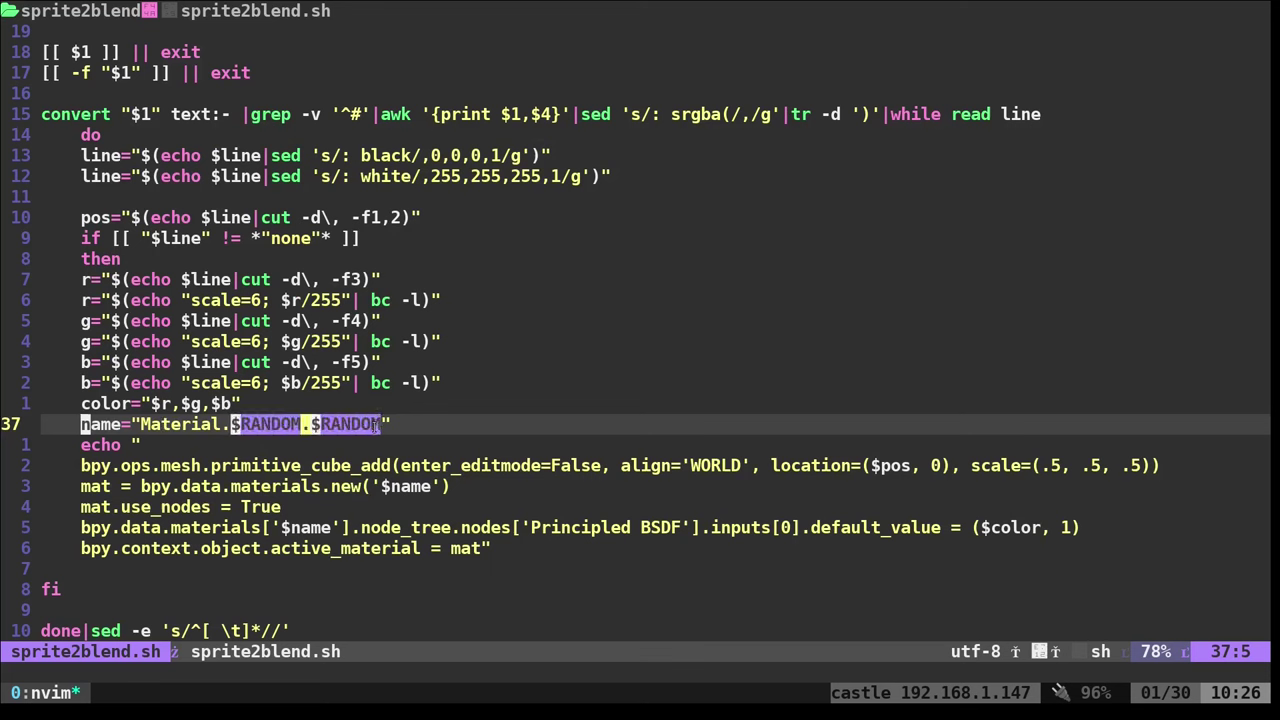
pyautogui.click(217, 463)
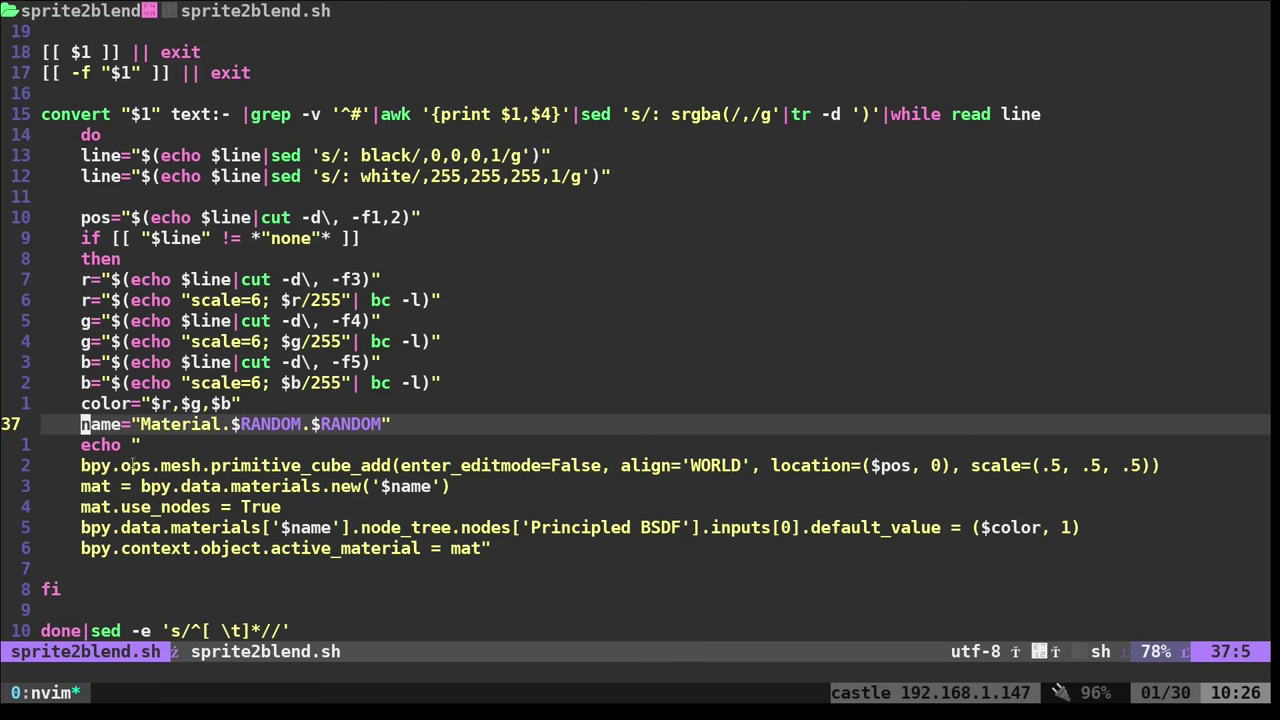
pyautogui.moveTo(81, 465); pyautogui.dragTo(1160, 459)
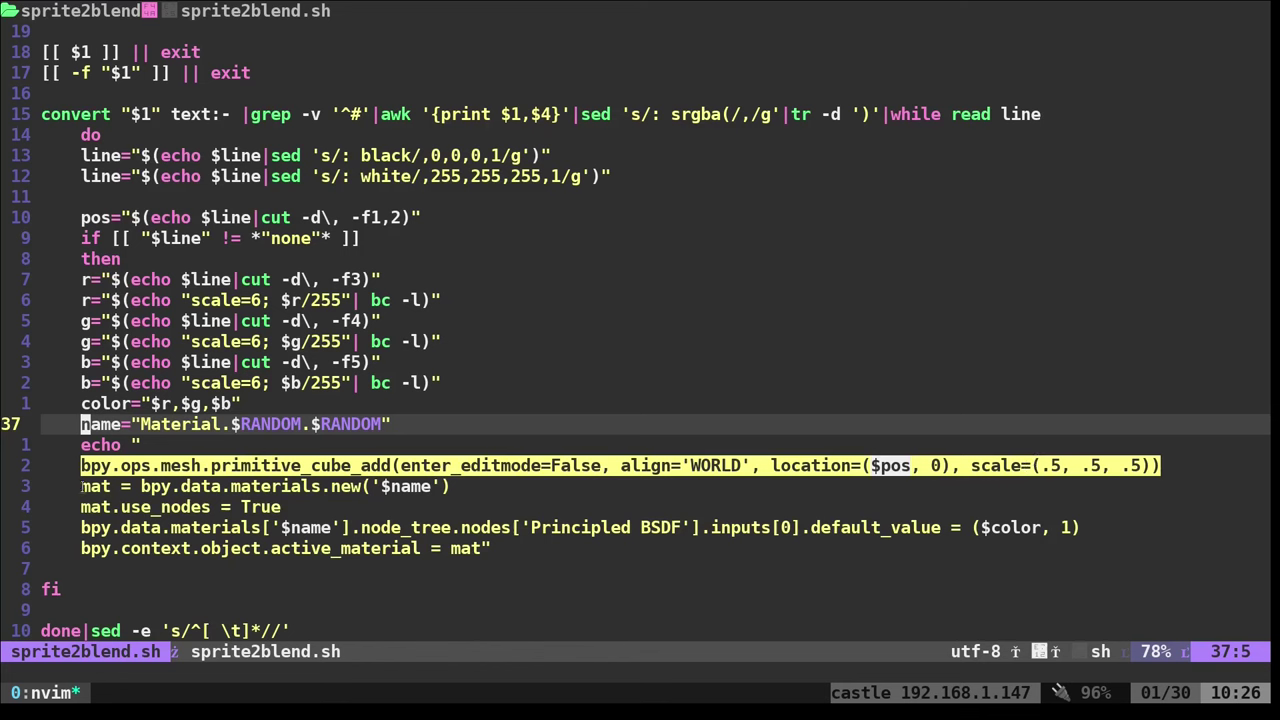
pyautogui.moveTo(81, 486); pyautogui.dragTo(462, 486)
pyautogui.moveTo(135, 424); pyautogui.dragTo(424, 424)
pyautogui.click(406, 433)
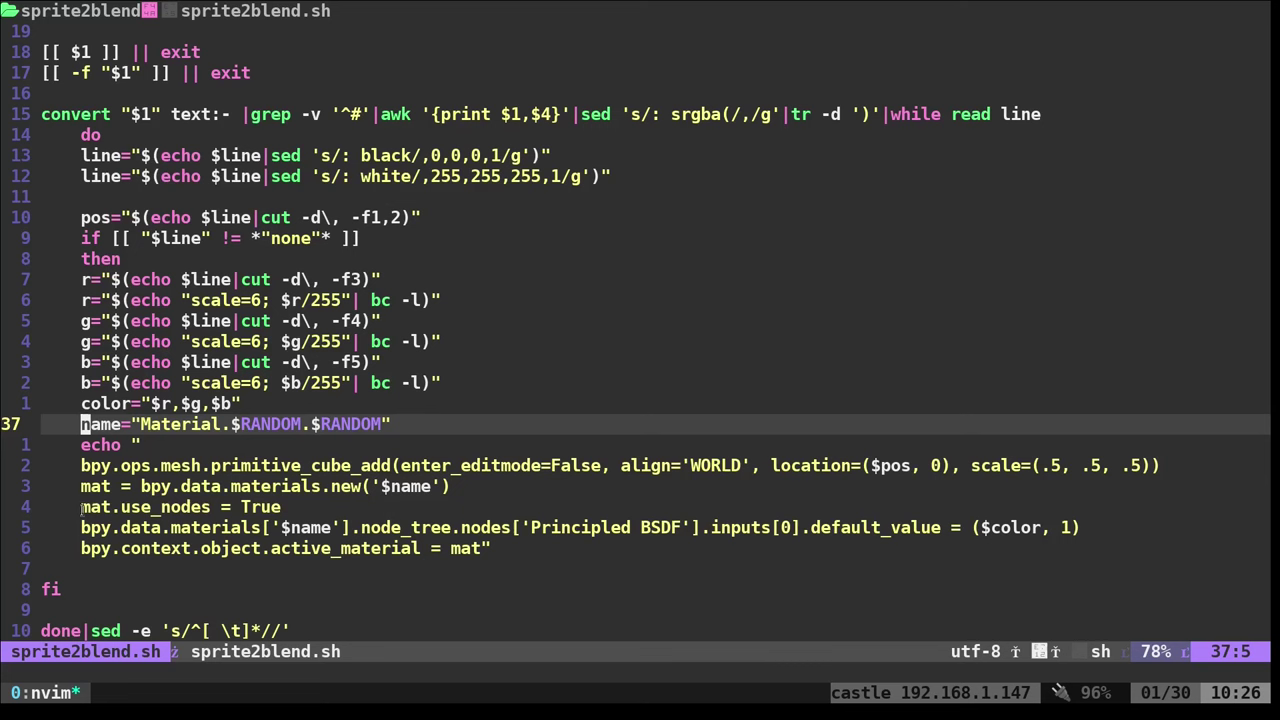
# - Highlight mat.use_nodes, the $color base colour, the active-material assignment and the whitespace-stripping sed line
pyautogui.moveTo(81, 507); pyautogui.dragTo(209, 507)
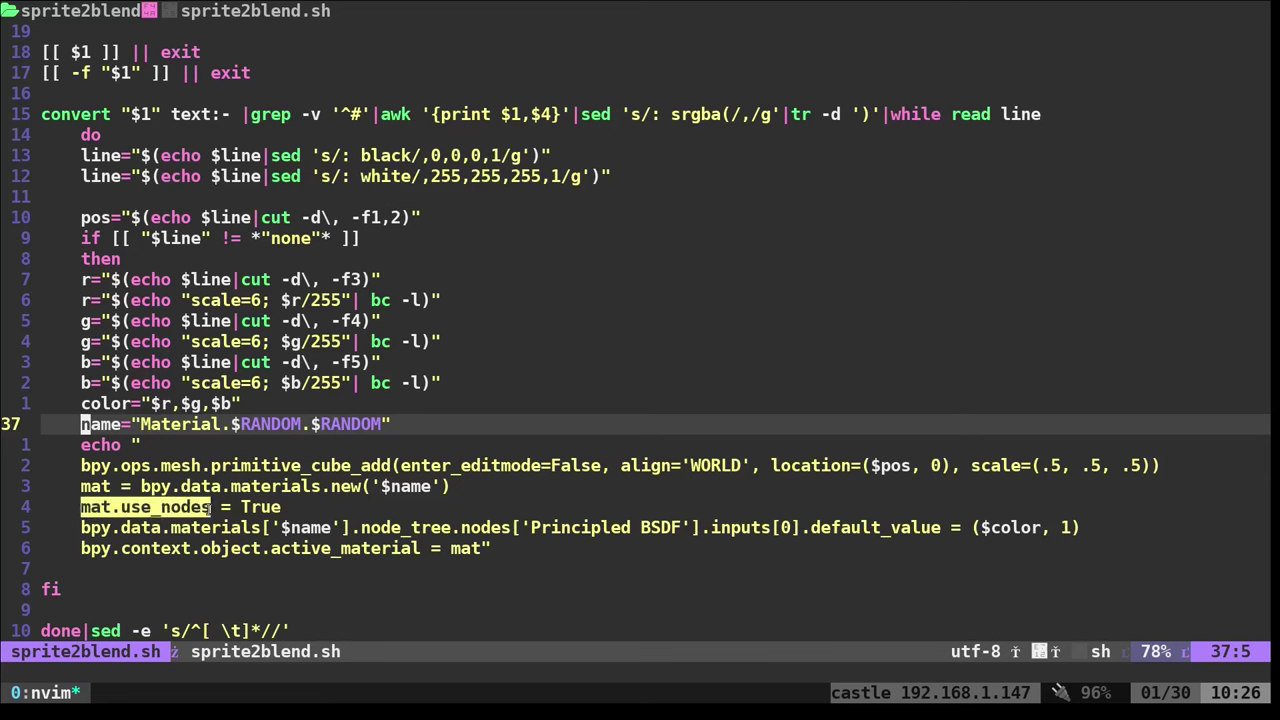
pyautogui.click(256, 507)
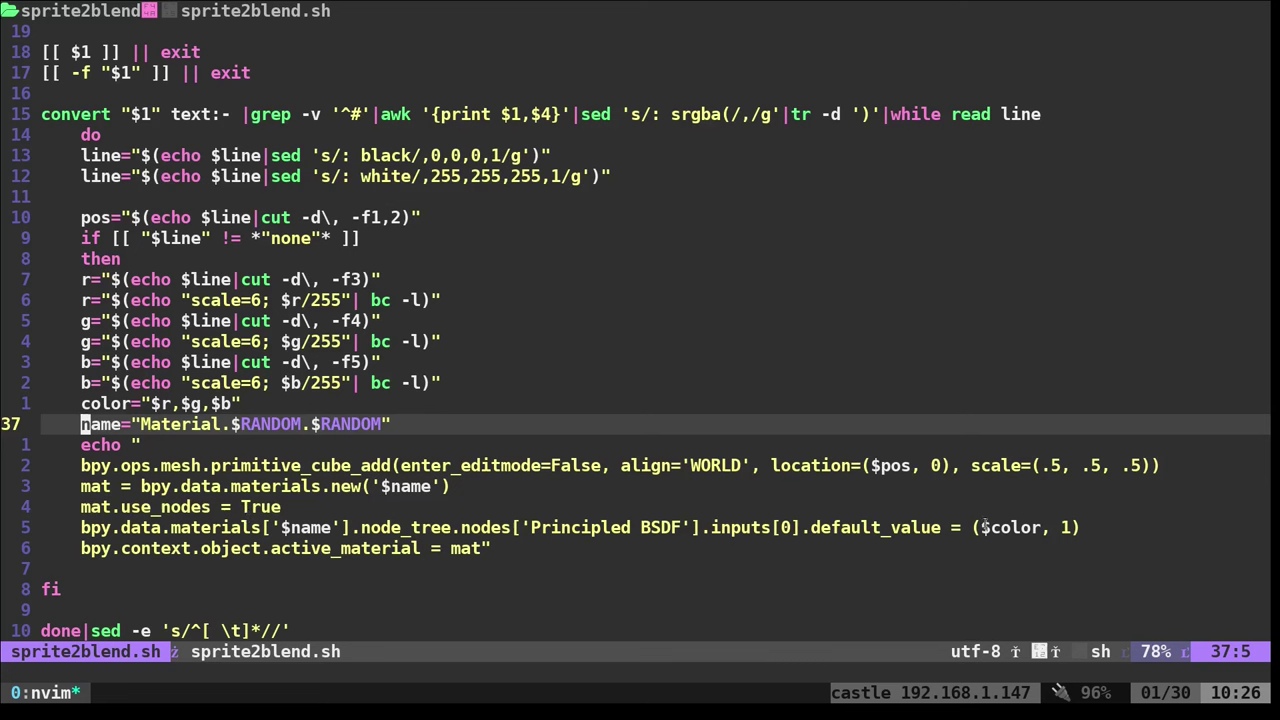
pyautogui.moveTo(982, 527); pyautogui.dragTo(1040, 527)
pyautogui.click(347, 362)
pyautogui.moveTo(78, 548); pyautogui.dragTo(489, 548)
pyautogui.click(452, 548)
pyautogui.moveTo(71, 465); pyautogui.dragTo(40, 488)
pyautogui.click(135, 550)
pyautogui.moveTo(96, 630); pyautogui.dragTo(292, 630)
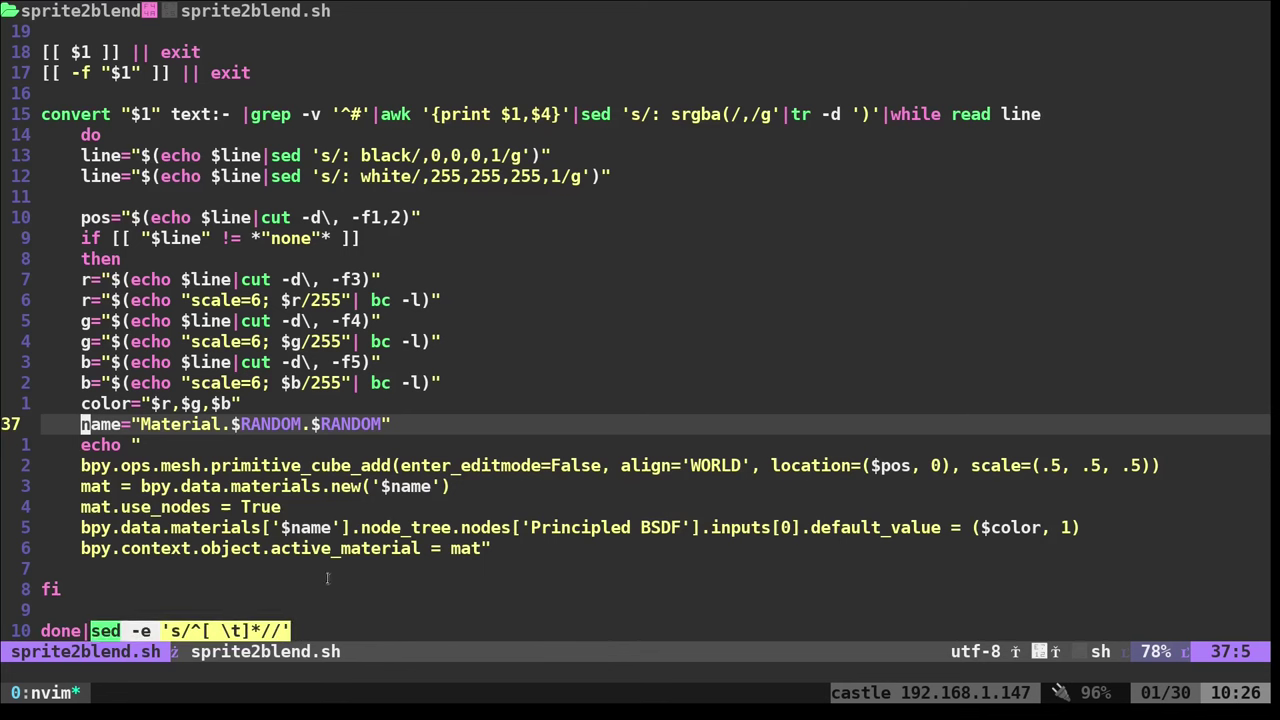
# - Move to the final done|sed line and enter :q! to quit without saving
pyautogui.press('j')
pyautogui.press('j')
pyautogui.press('j')
pyautogui.press('j')
pyautogui.press('j')
pyautogui.press('j')
pyautogui.press('j')
pyautogui.press('j')
pyautogui.press('j')
pyautogui.press('j')
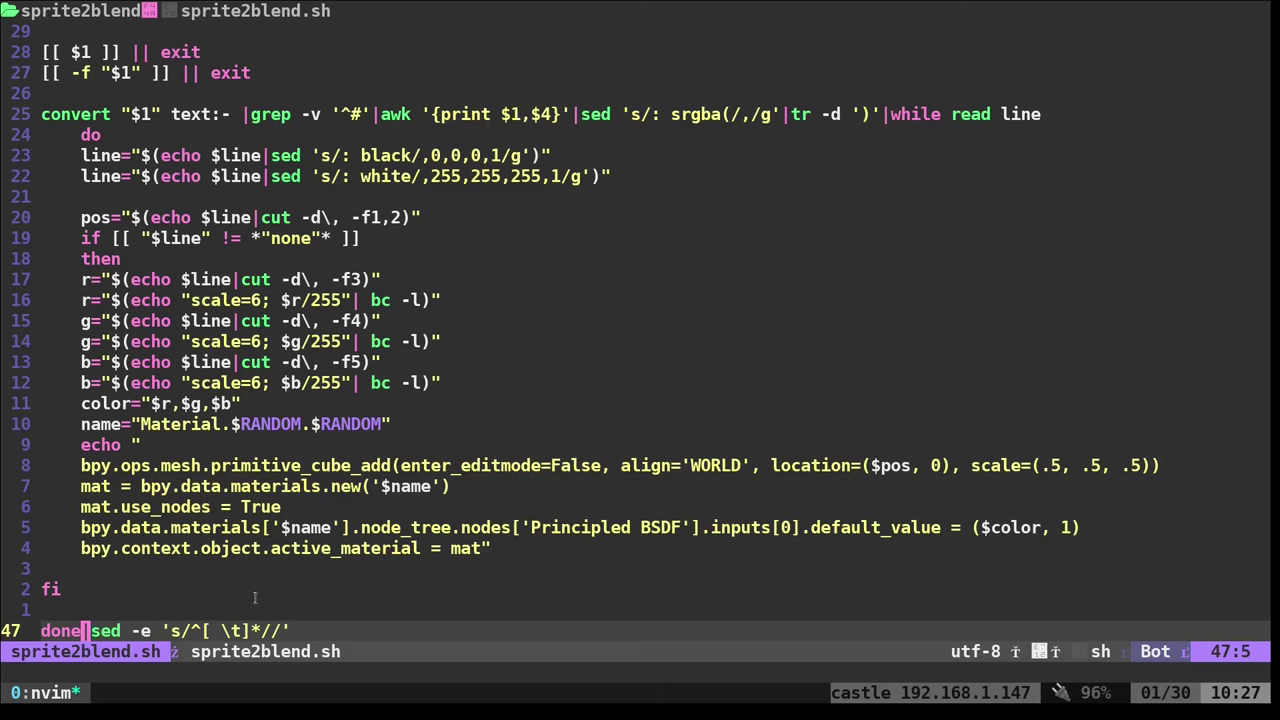
pyautogui.write(':q!')
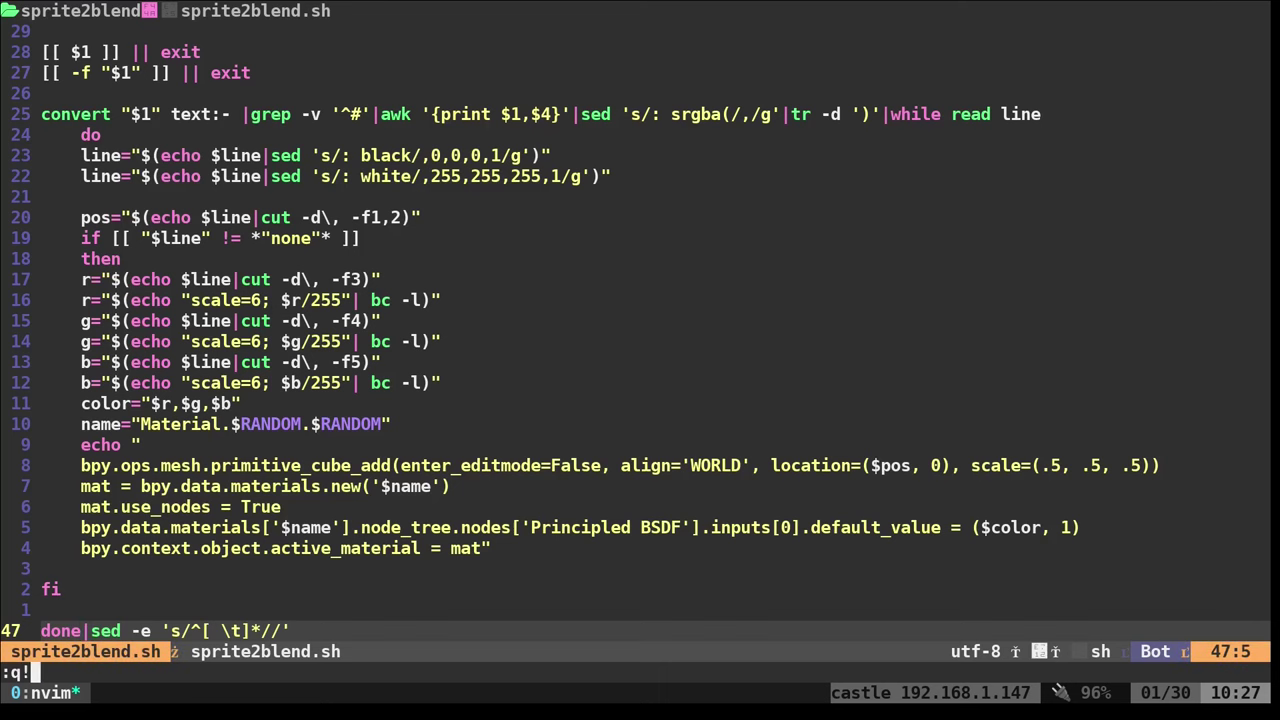
pyautogui.press('Return')
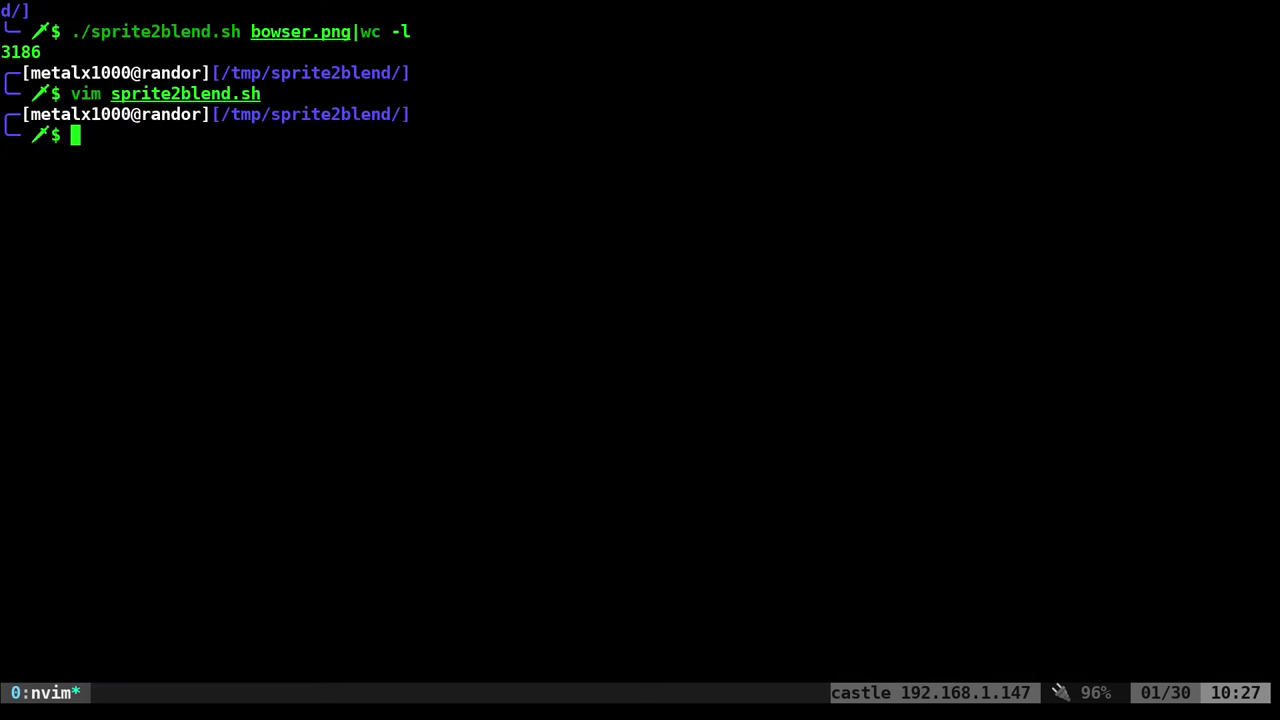